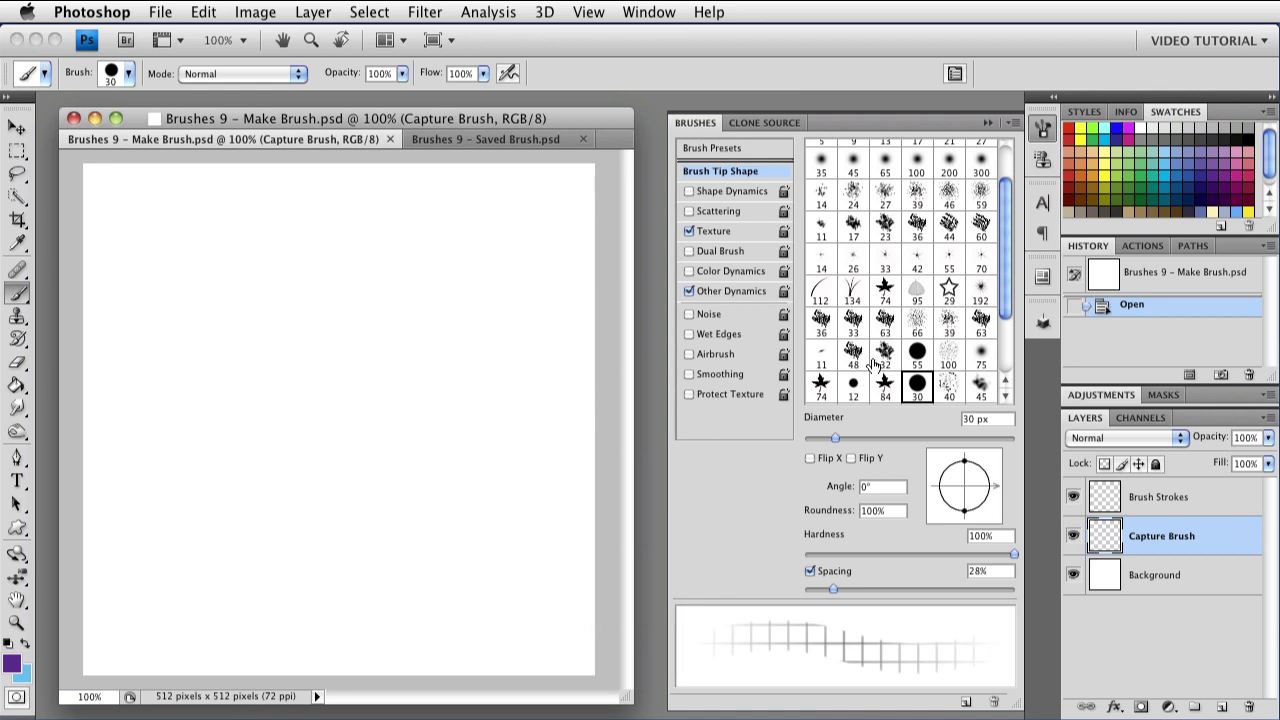
- Clear the brush controls to a plain round tip, turn Smoothing off, and reset colours to black and white
click(660, 14)
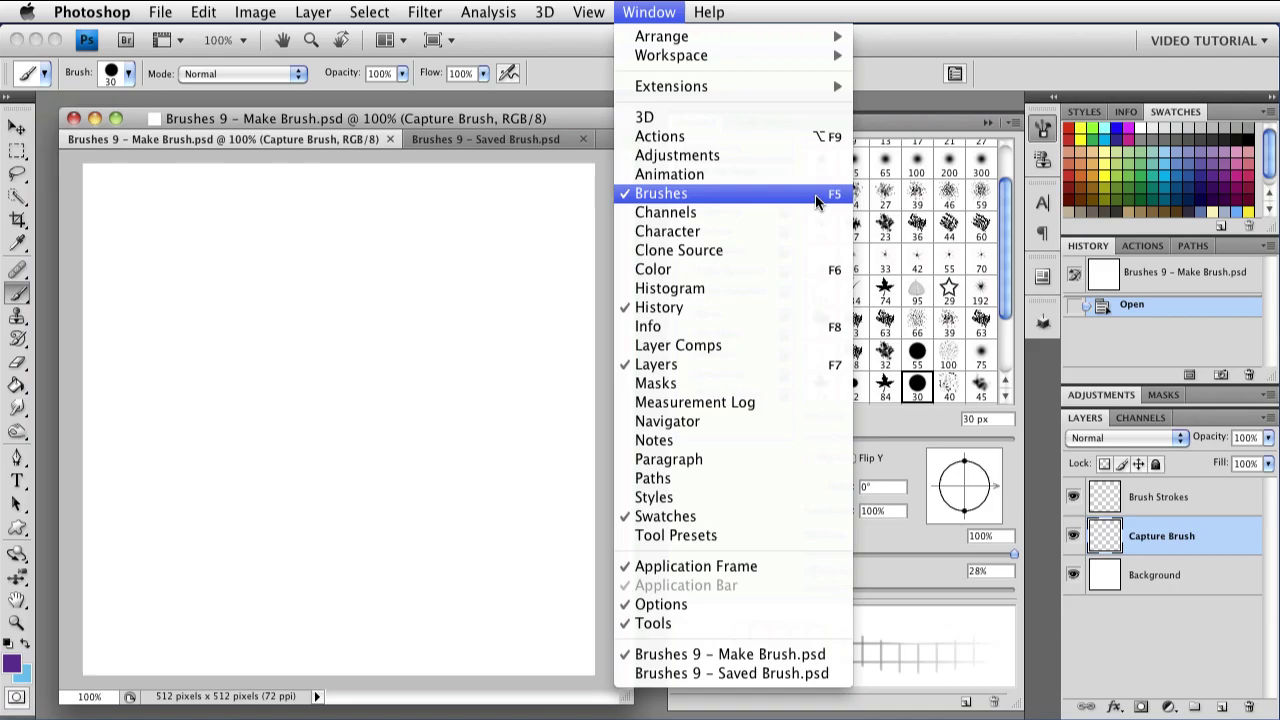
click(899, 75)
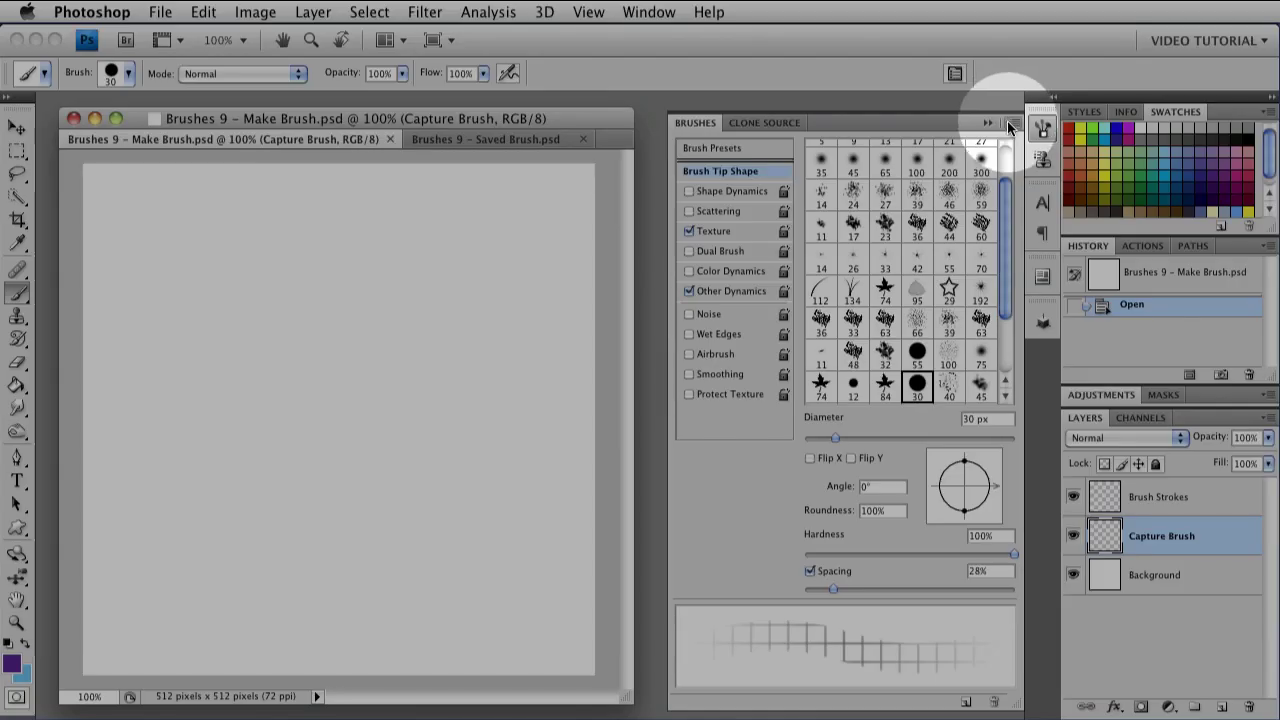
click(1010, 124)
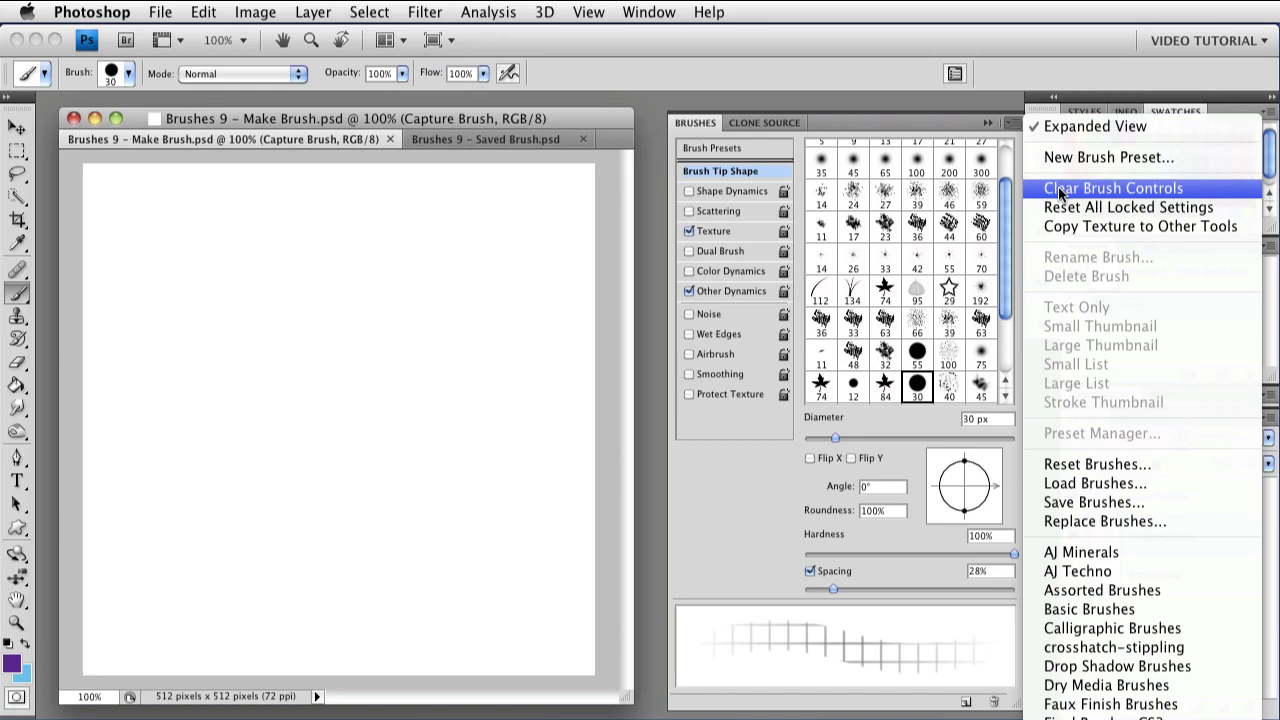
click(1060, 190)
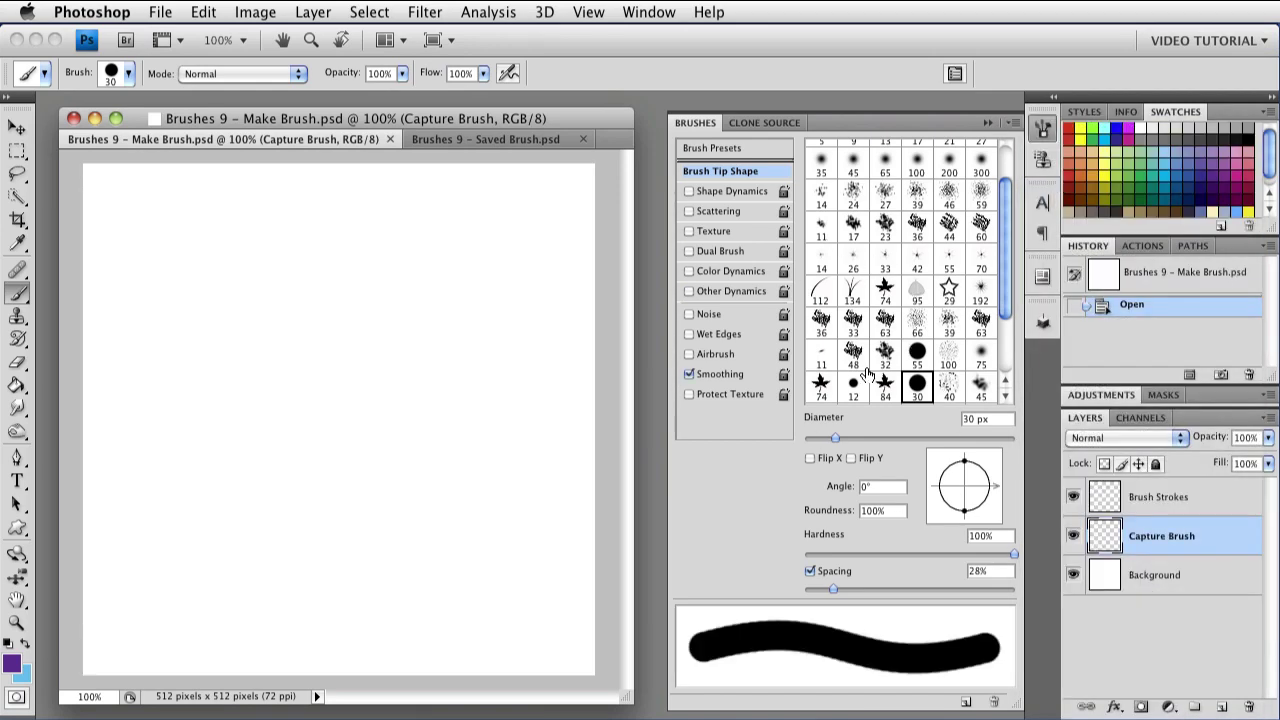
click(729, 376)
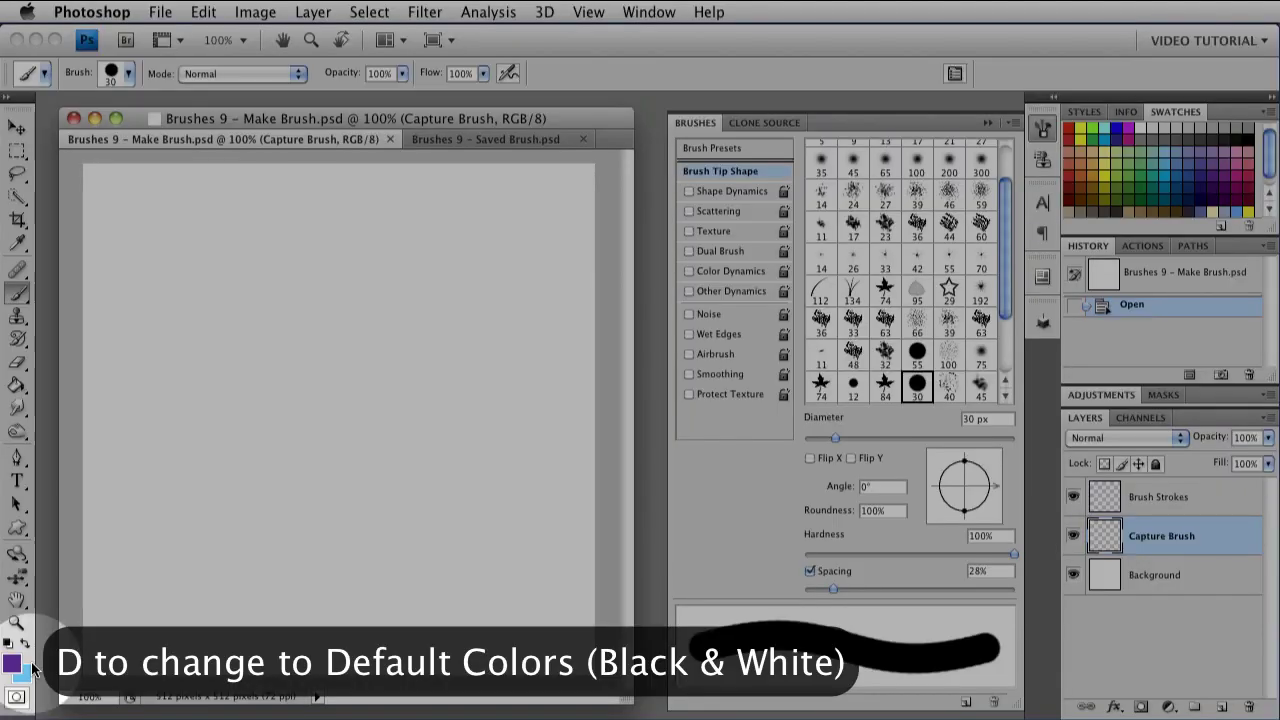
key(d)
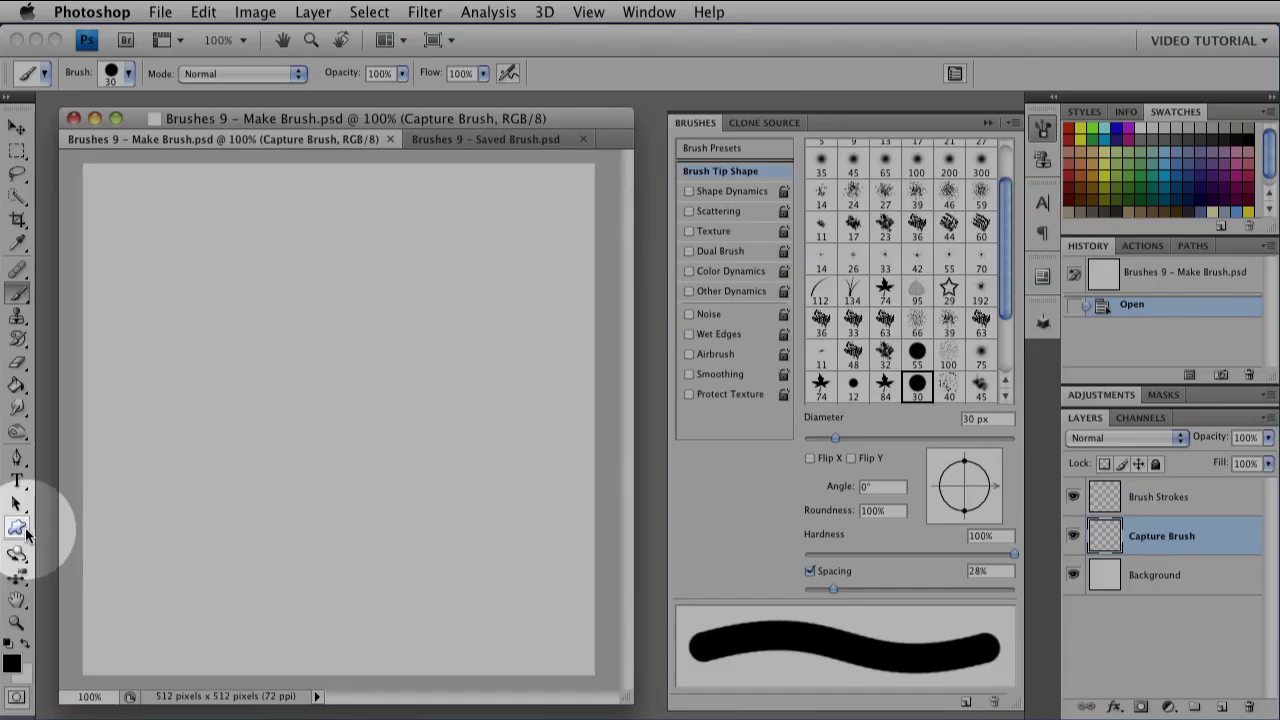
- Draw a large solid black butterfly custom shape across most of the canvas
click(24, 532)
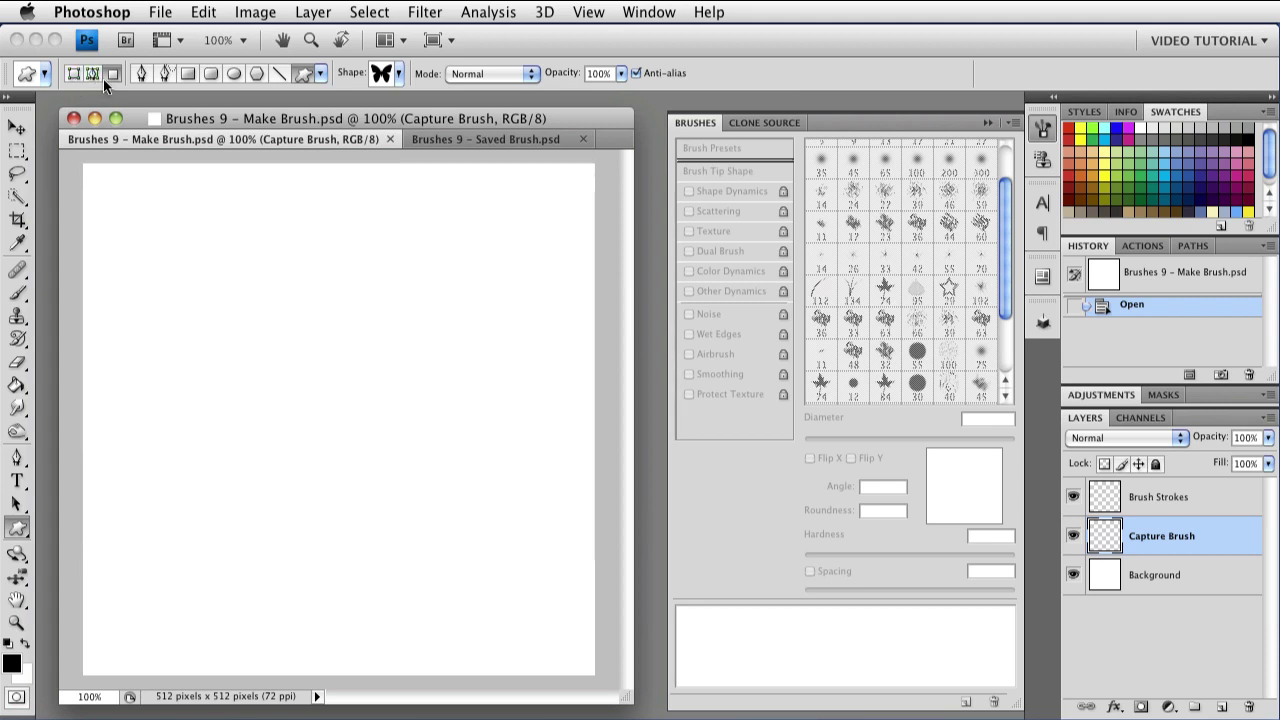
drag(103, 185, 589, 719)
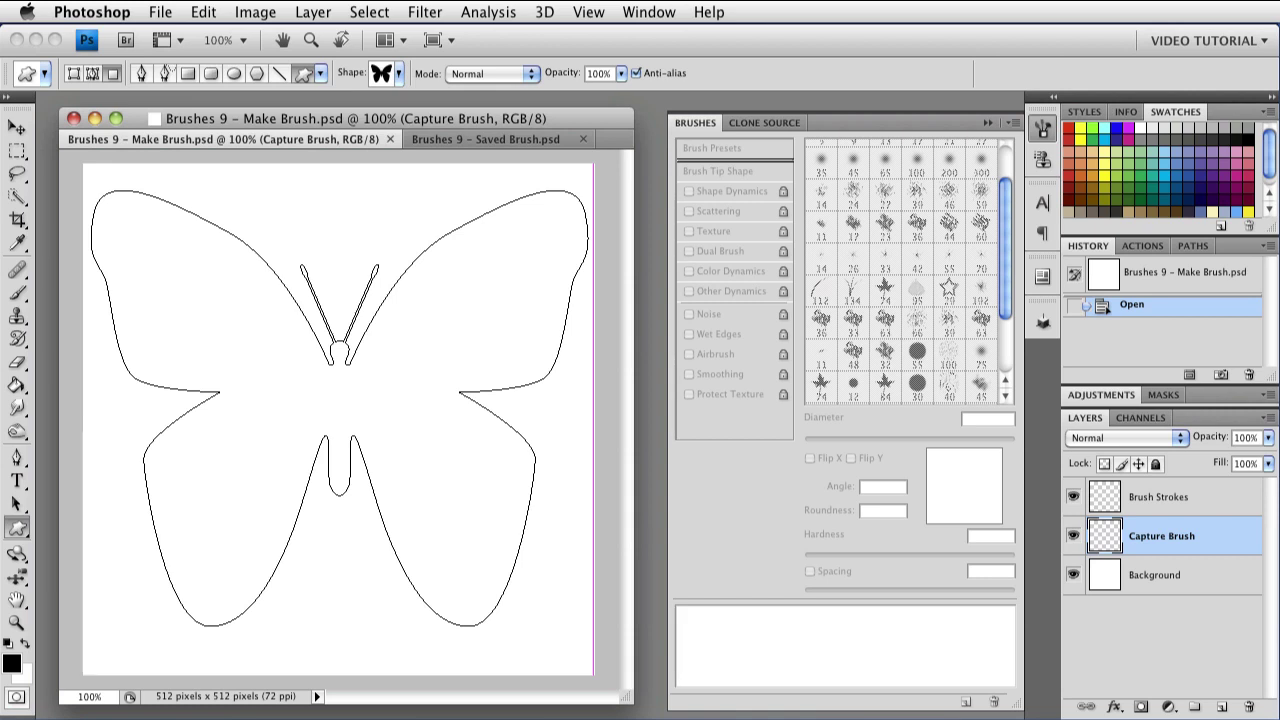
drag(589, 627, 589, 627)
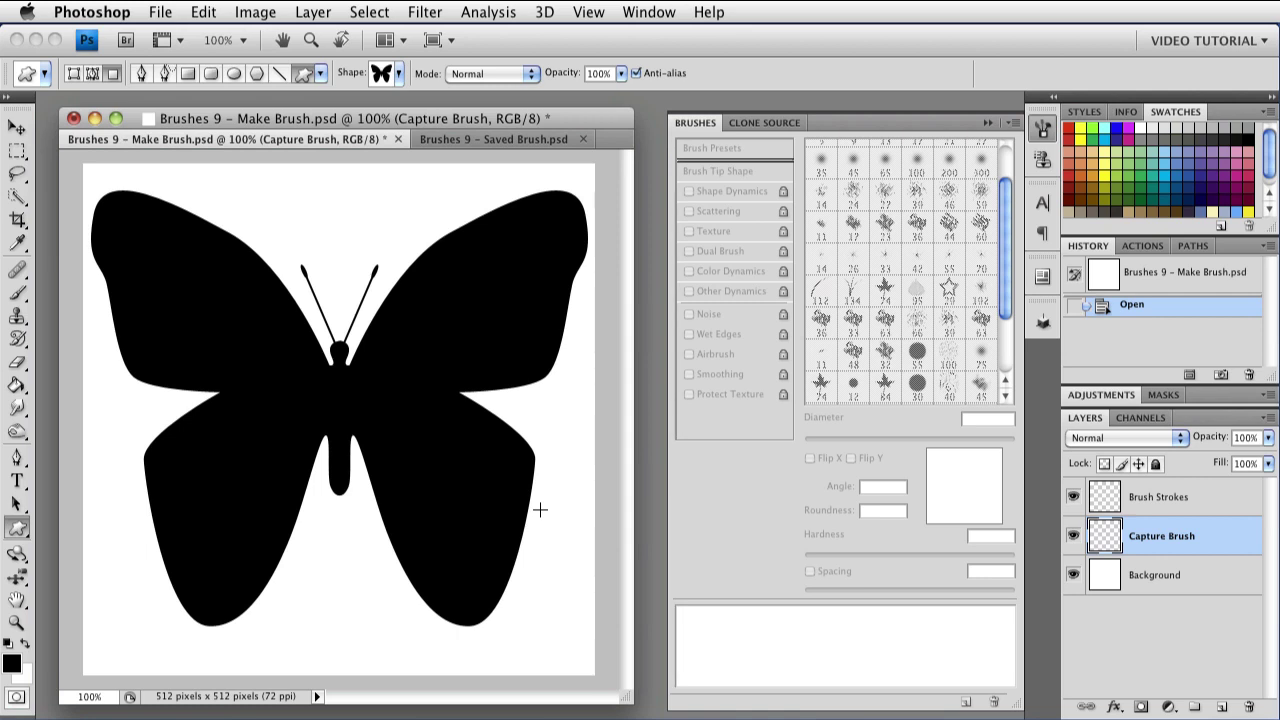
- Marquee-select the whole butterfly and define a brush preset from the selection
key(m)
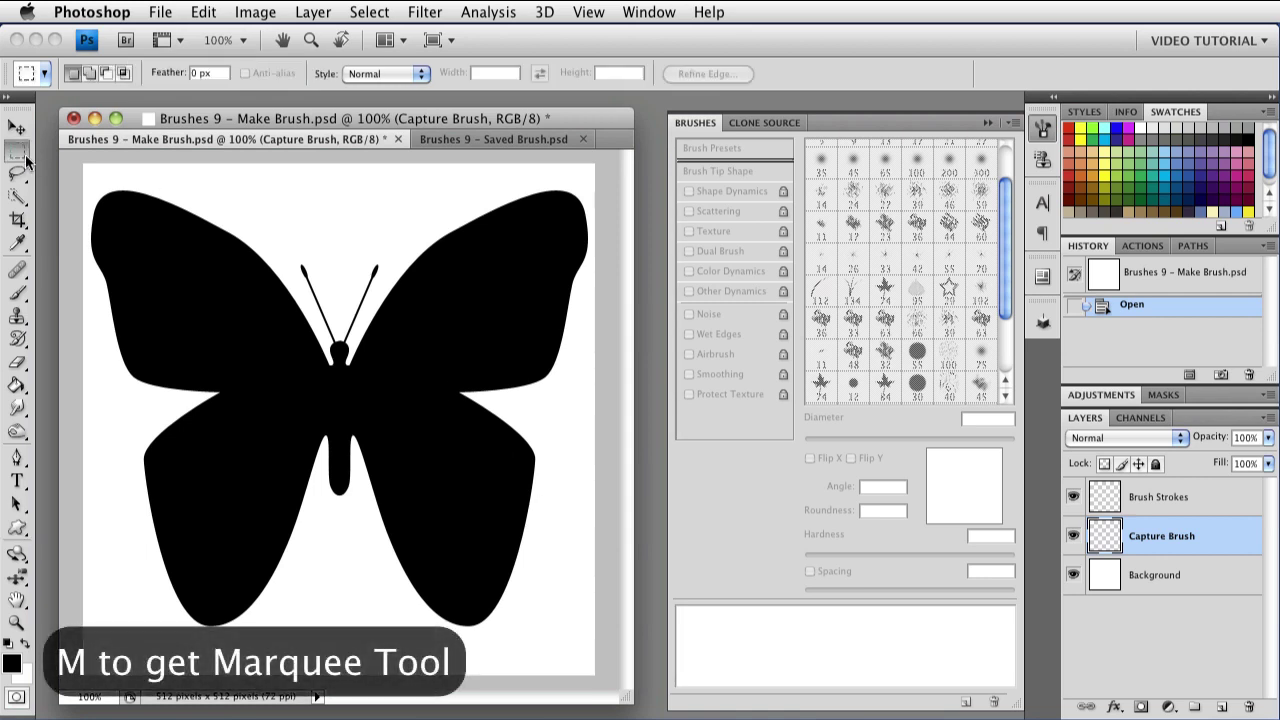
drag(83, 163, 595, 639)
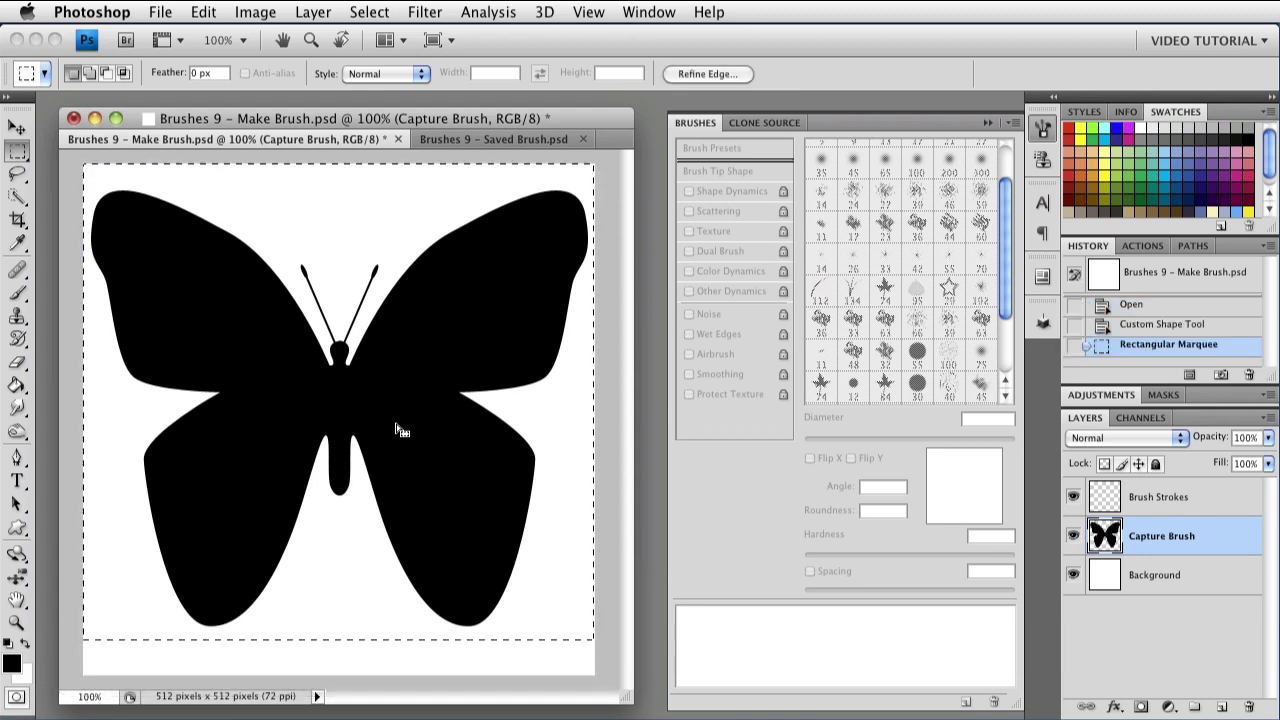
click(203, 14)
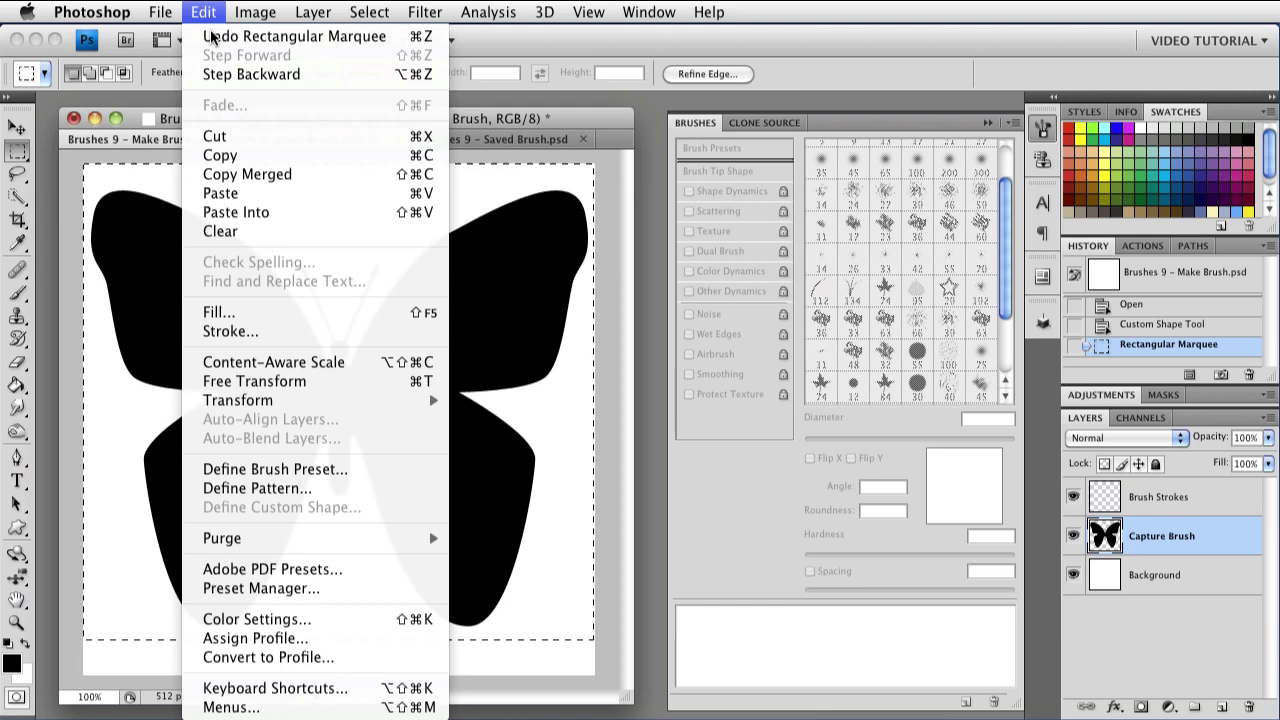
click(286, 473)
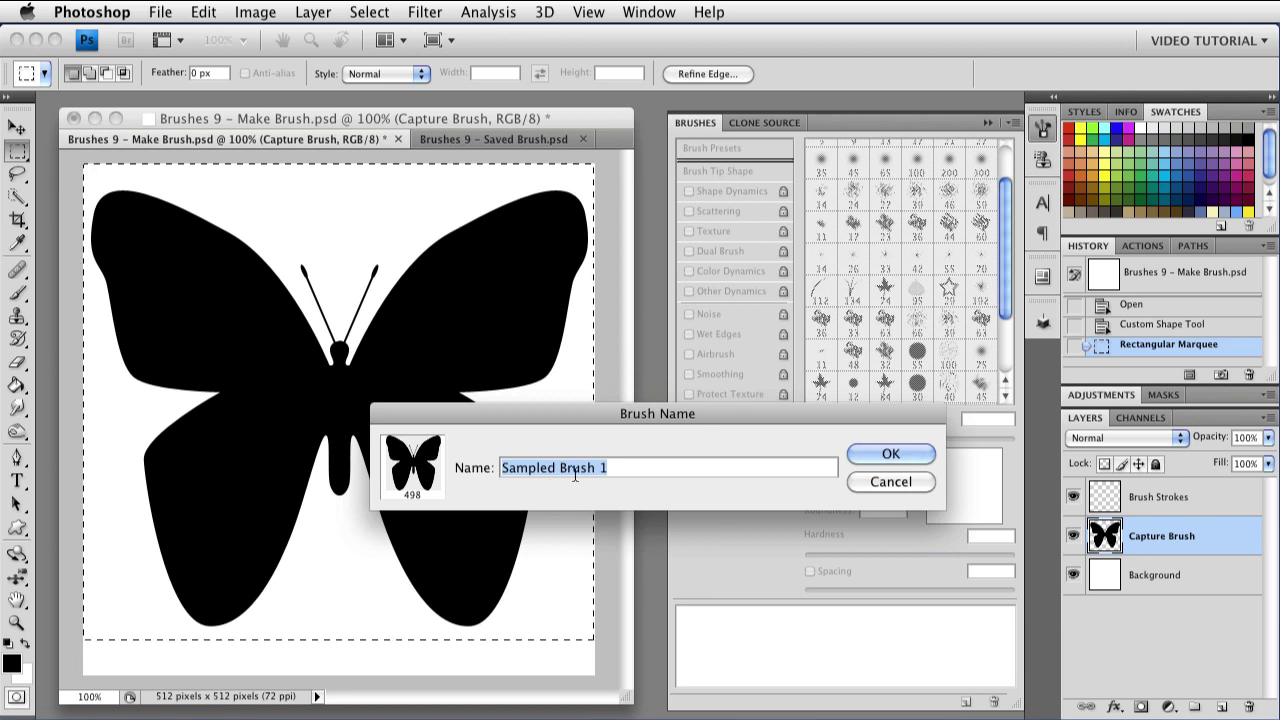
- Name the new 498 px brush 'Sampled Butterfly' and confirm it
drag(565, 476, 686, 462)
key(shift+Home)
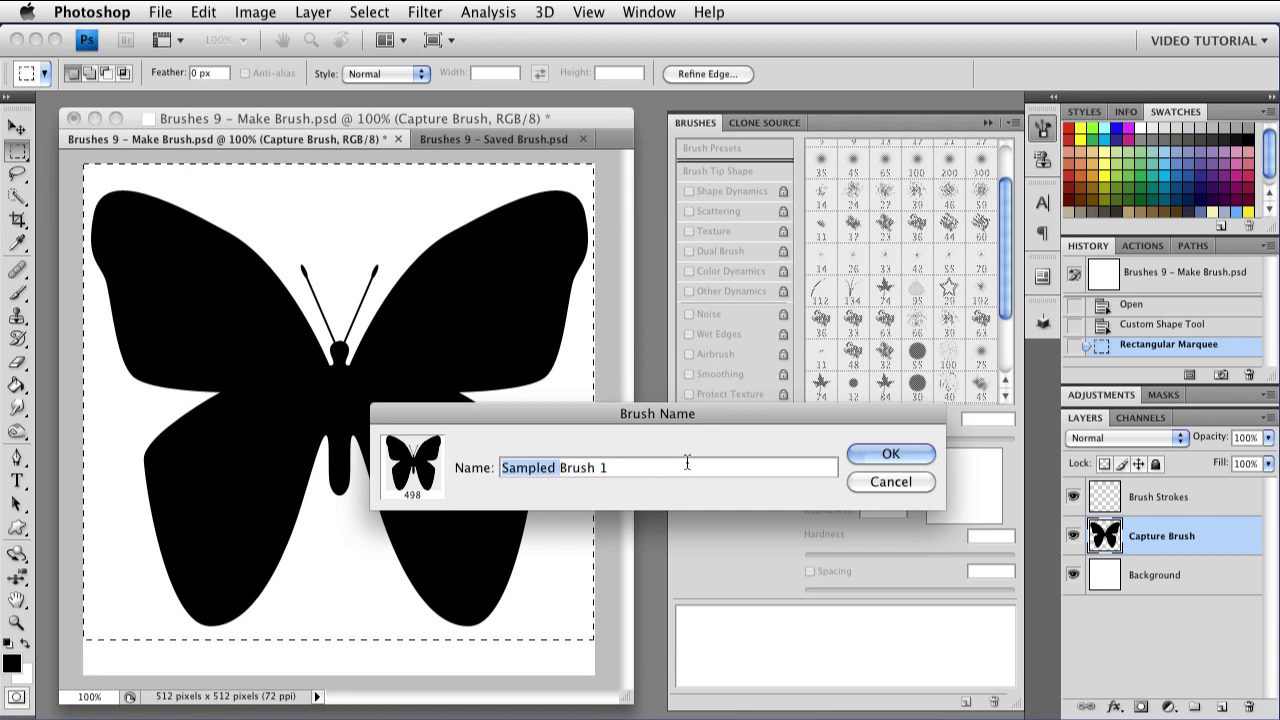
key(BackSpace)
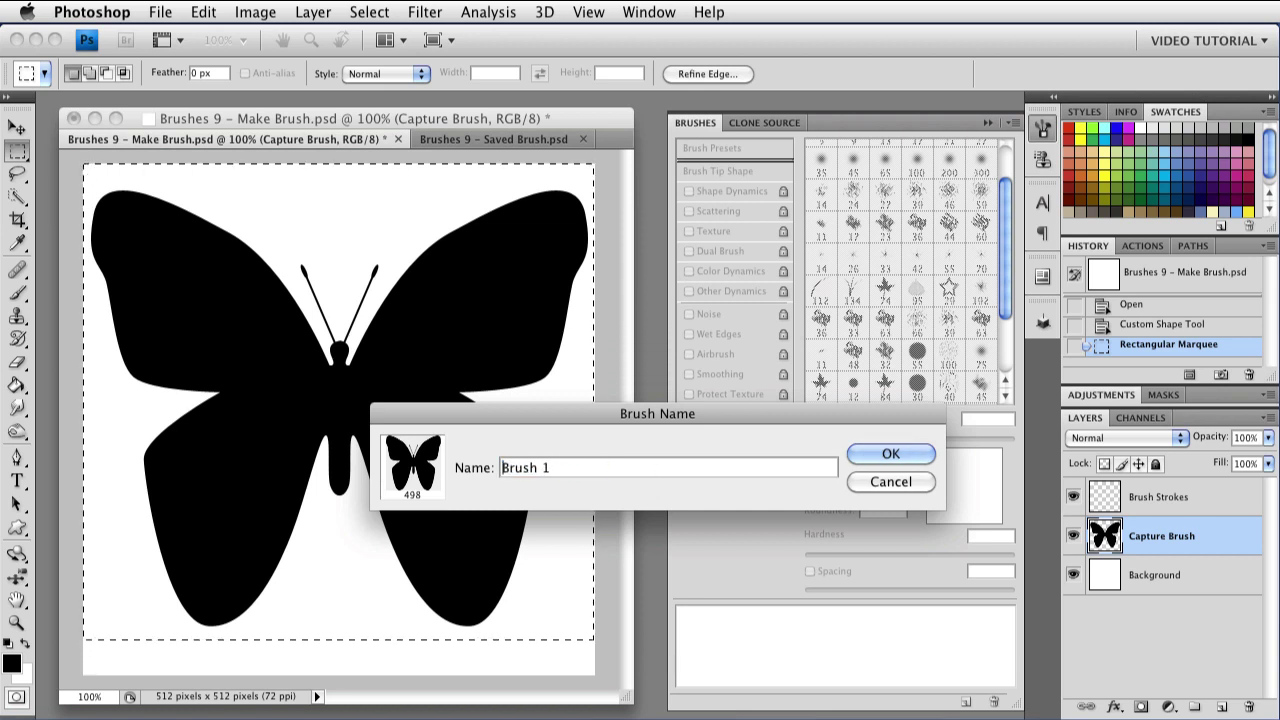
drag(671, 462, 505, 481)
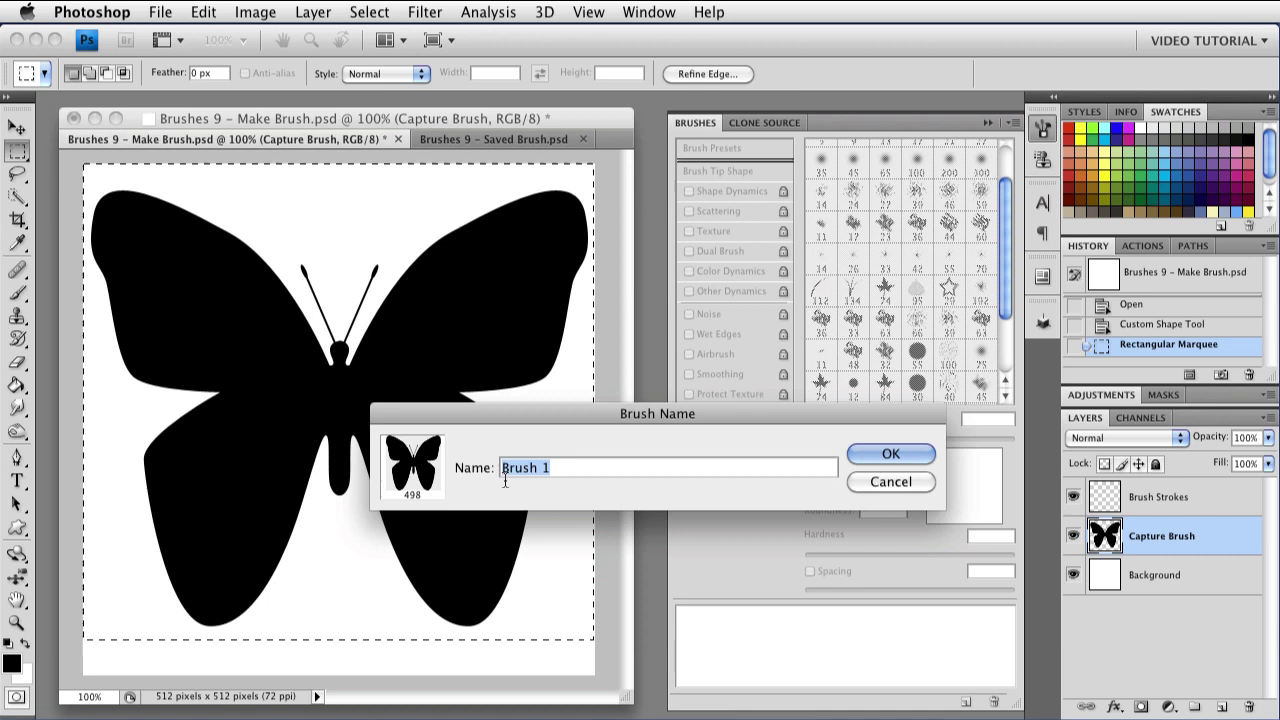
text(Sample)
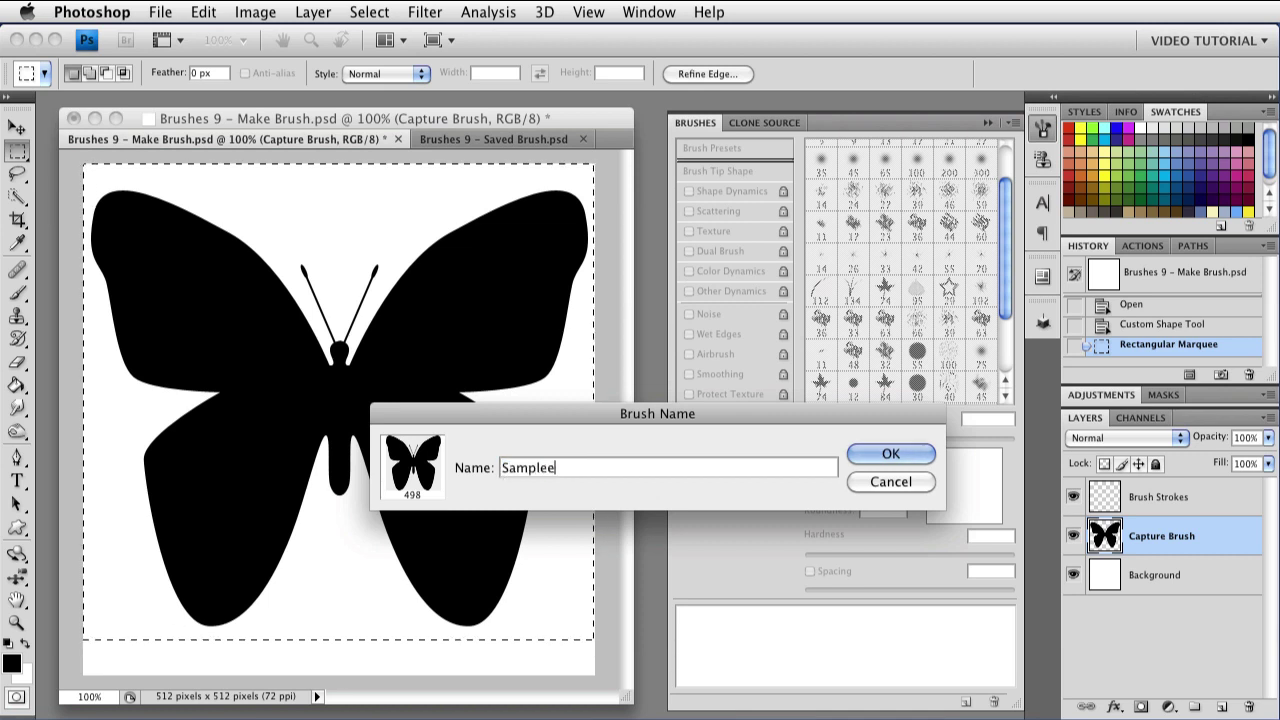
text(d Butterfly)
key(Return)
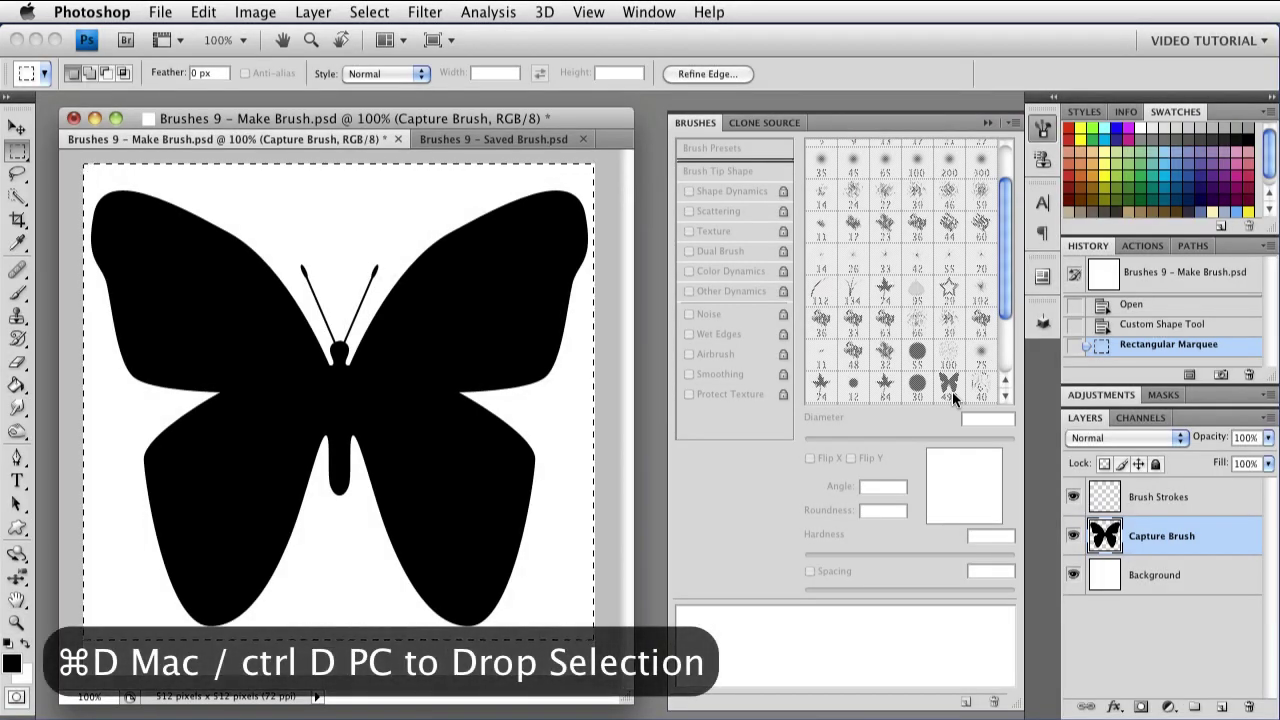
- Deselect, hide the Capture Brush layer and make Brush Strokes the active layer
key(super+d)
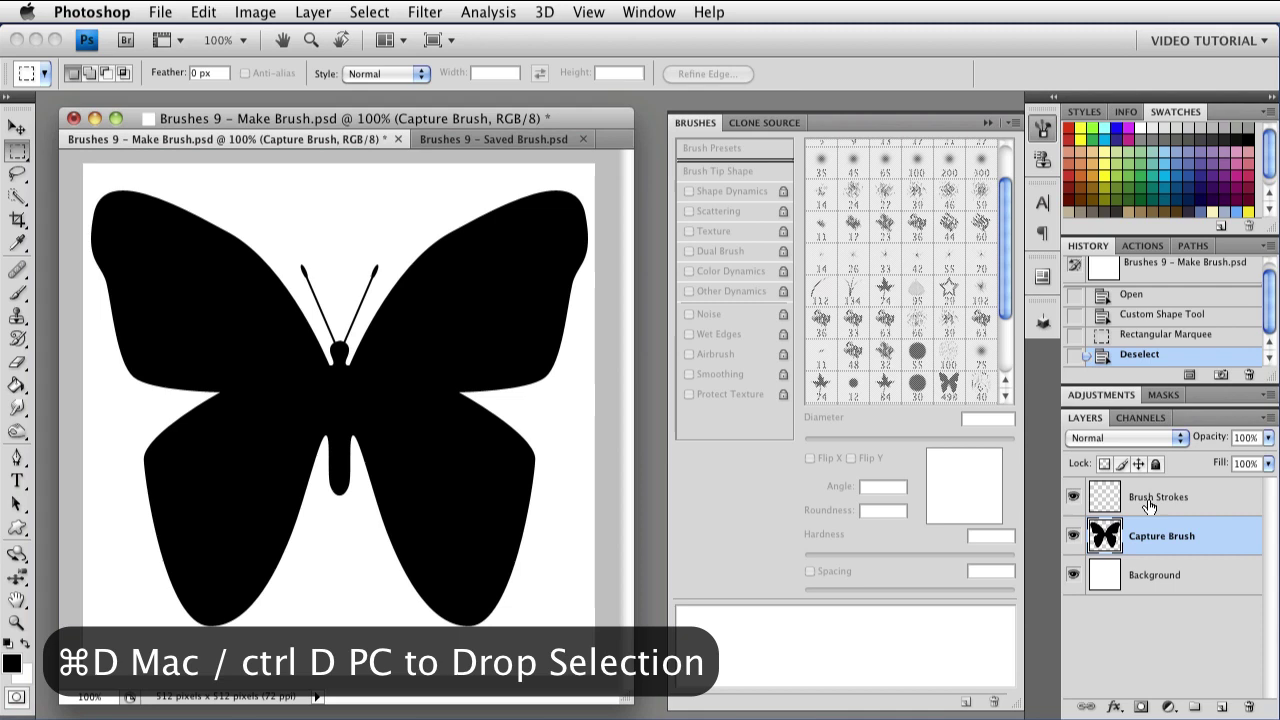
click(1074, 537)
click(1150, 500)
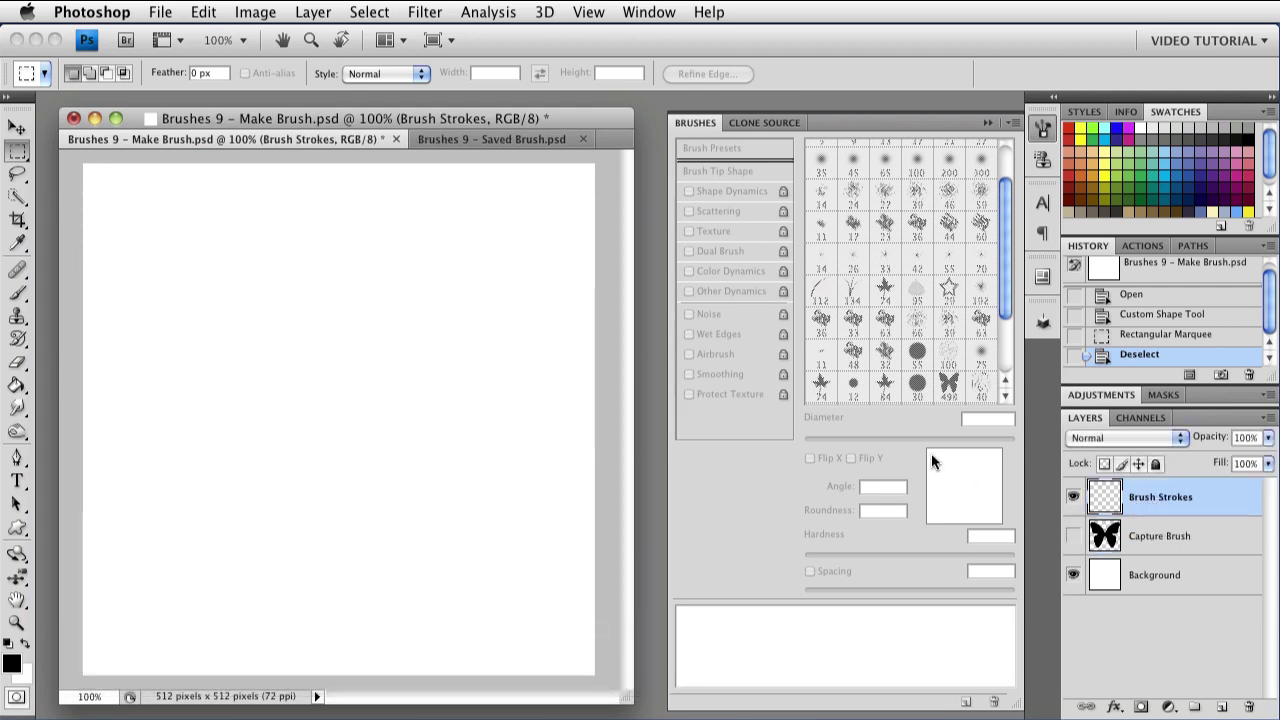
- Load the 498 px butterfly tip on the Brush tool, test-stamp it, then undo the stamp
key(b)
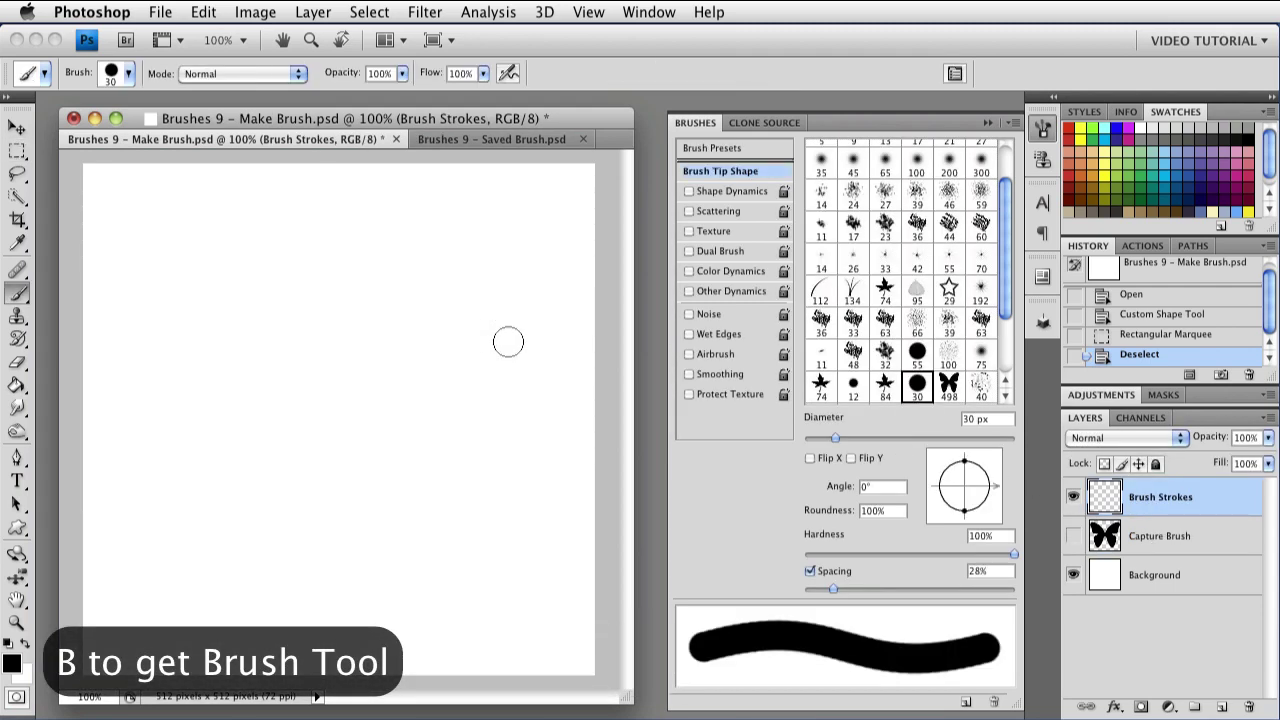
click(947, 390)
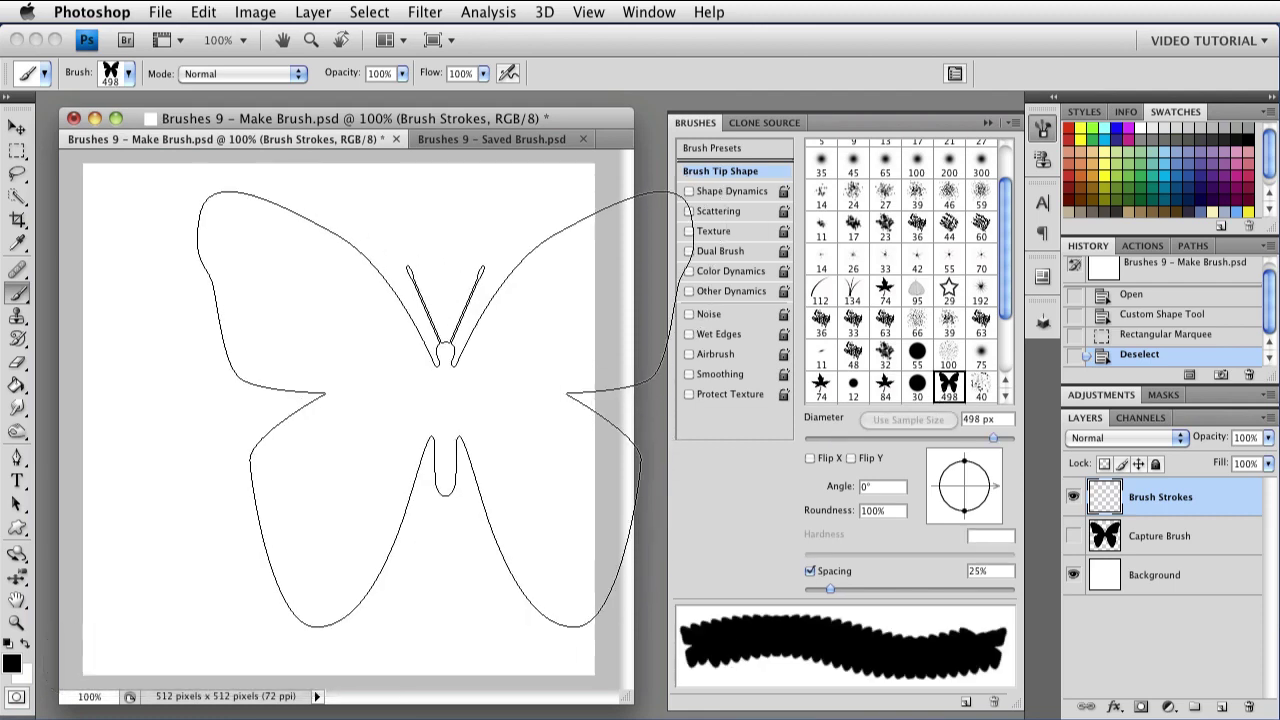
click(339, 421)
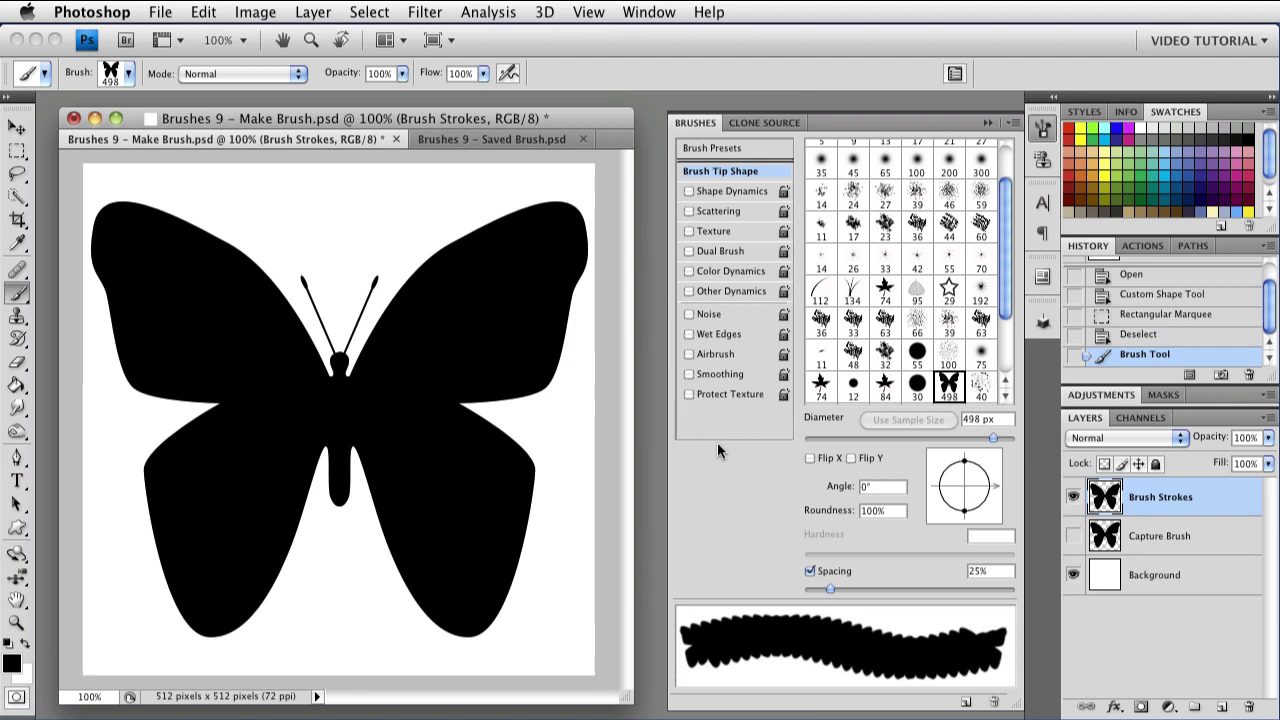
key(super+z)
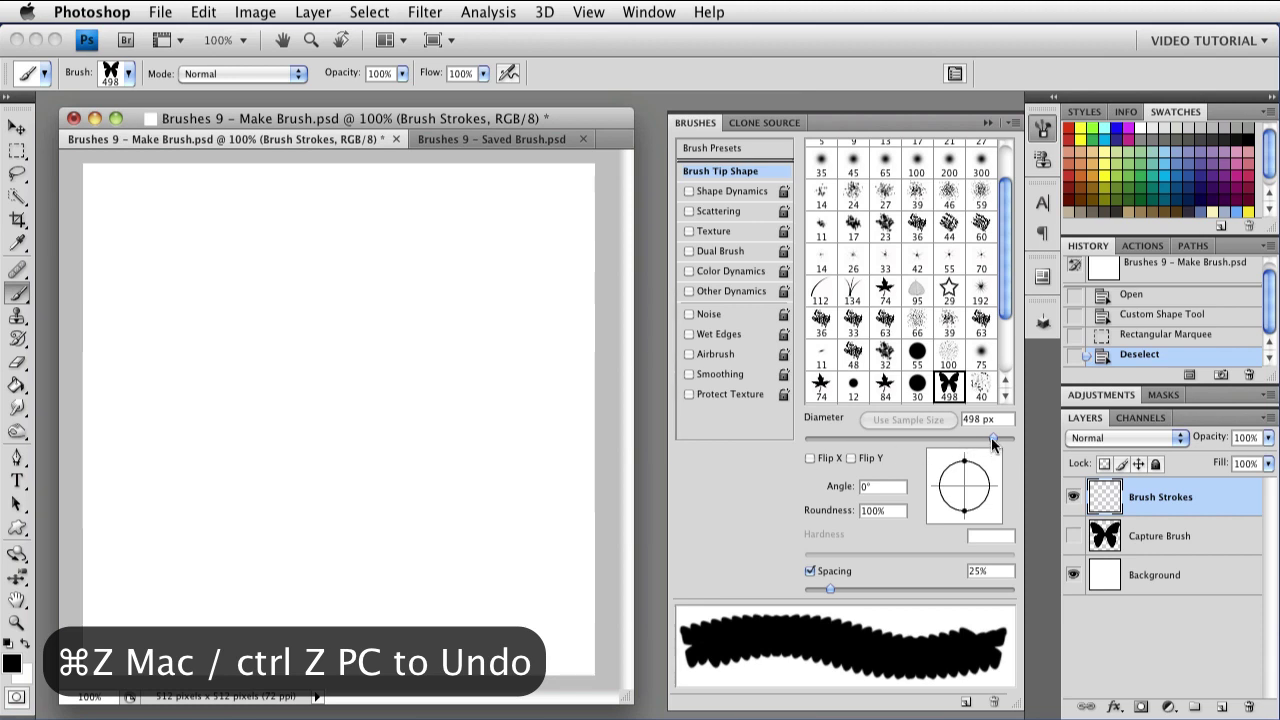
- Shrink the butterfly brush diameter and spread the stamps much farther apart
drag(993, 438, 862, 446)
drag(832, 590, 838, 591)
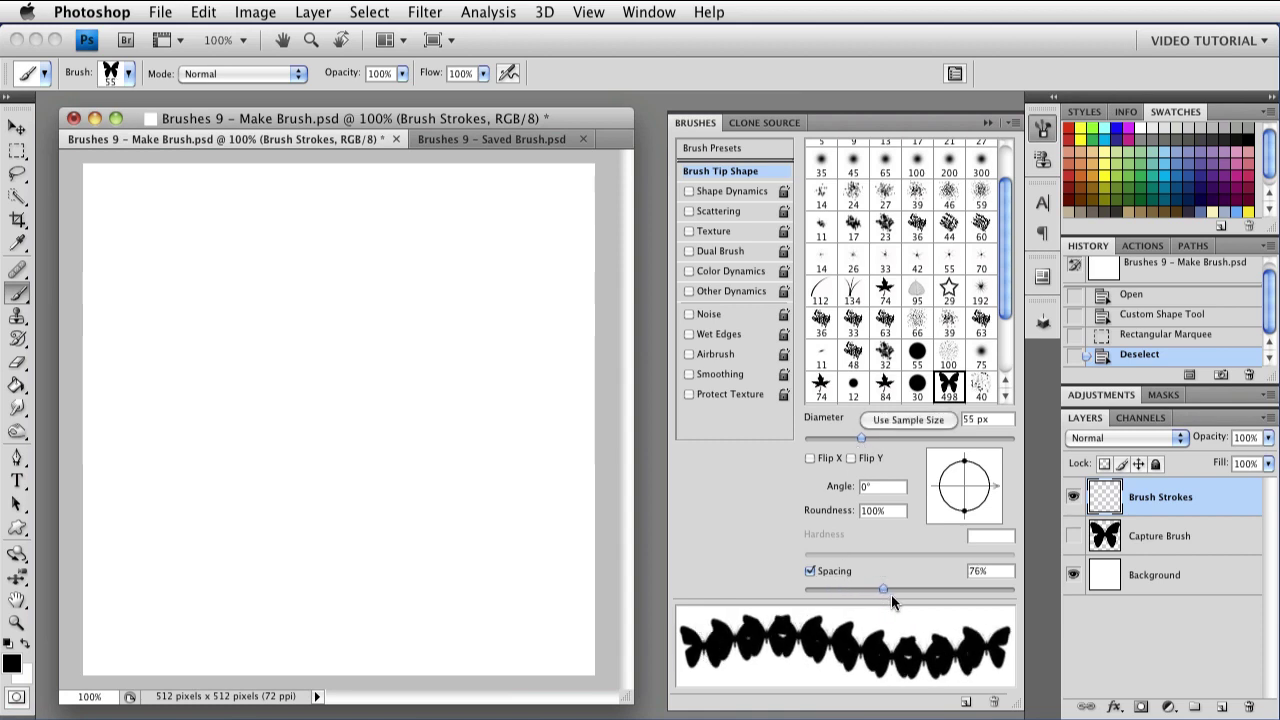
drag(891, 594, 955, 589)
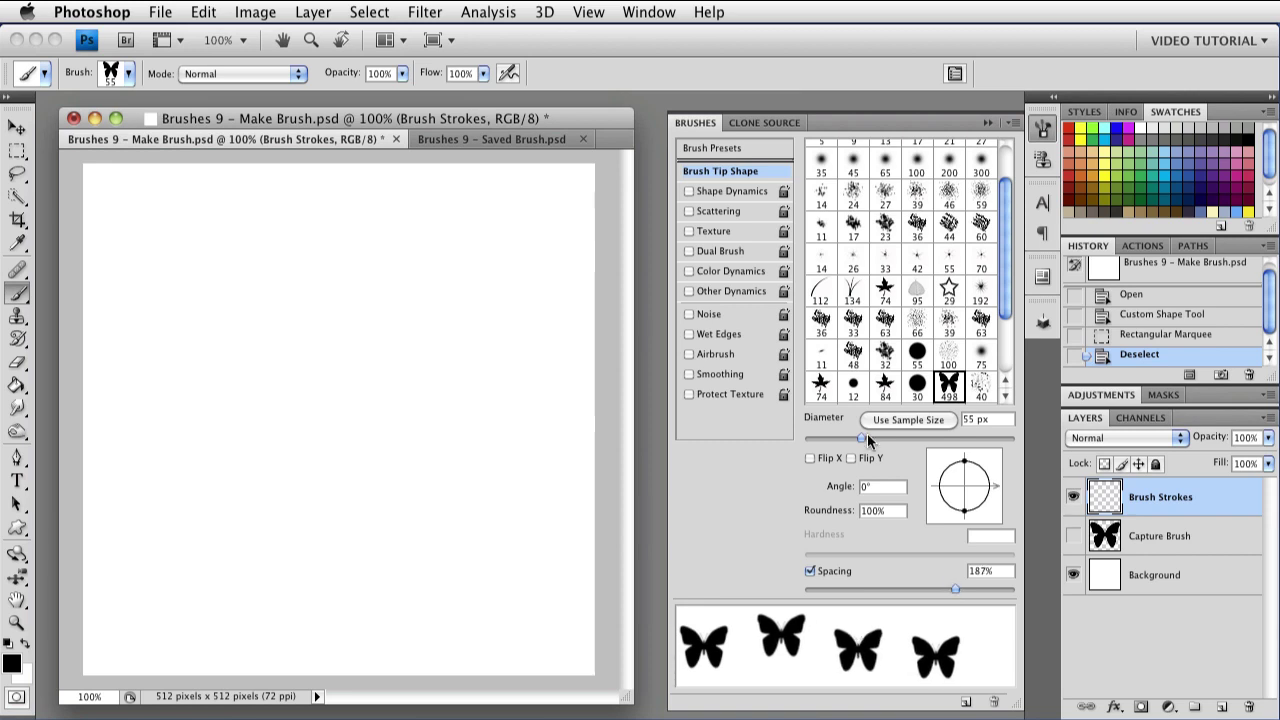
- Enable Shape Dynamics: 62% size jitter with Control Off, 38% minimum diameter, 100% angle jitter; turn on Scattering
click(741, 196)
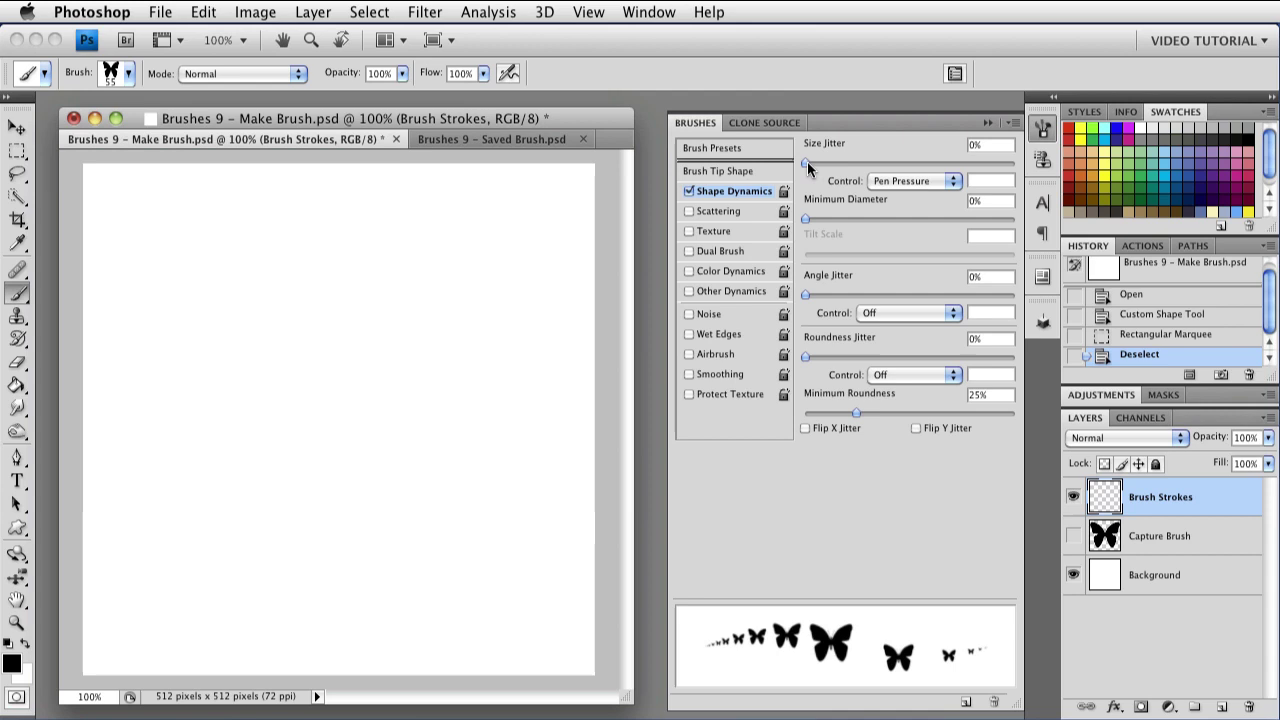
mouse_move(807, 162)
mouse_down()
mouse_move(955, 161)
mouse_move(934, 162)
mouse_up()
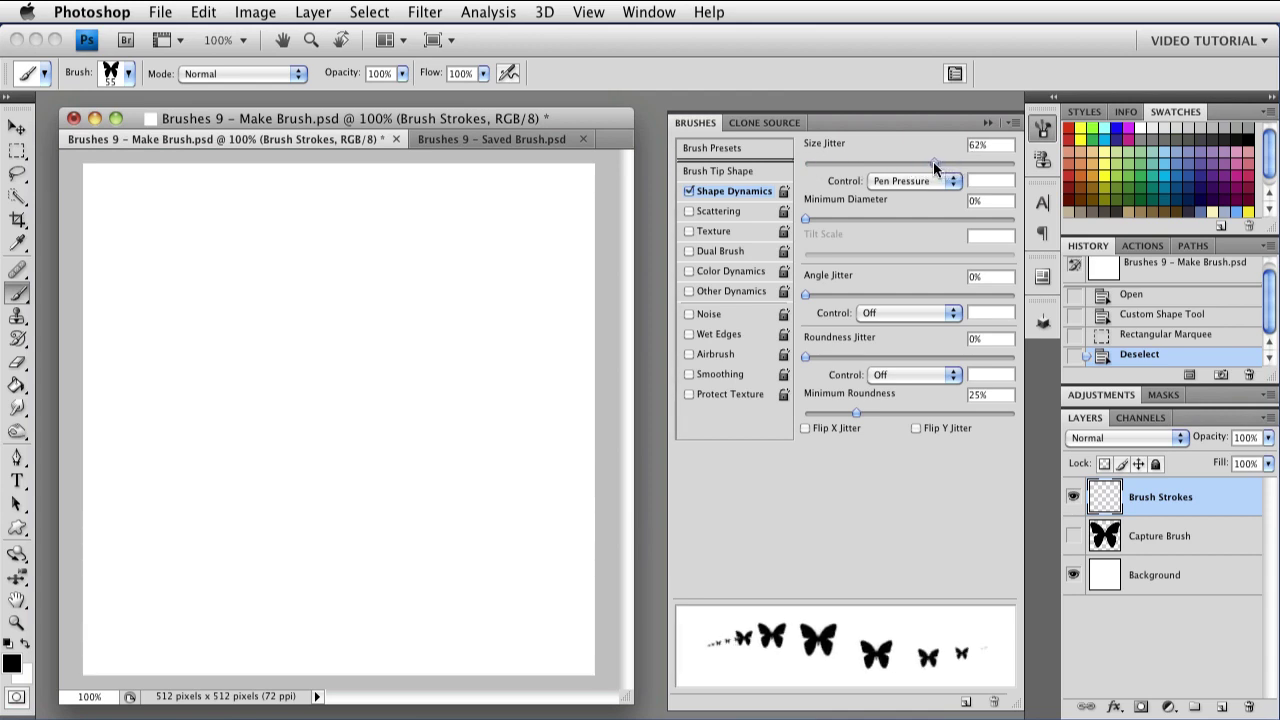
click(908, 189)
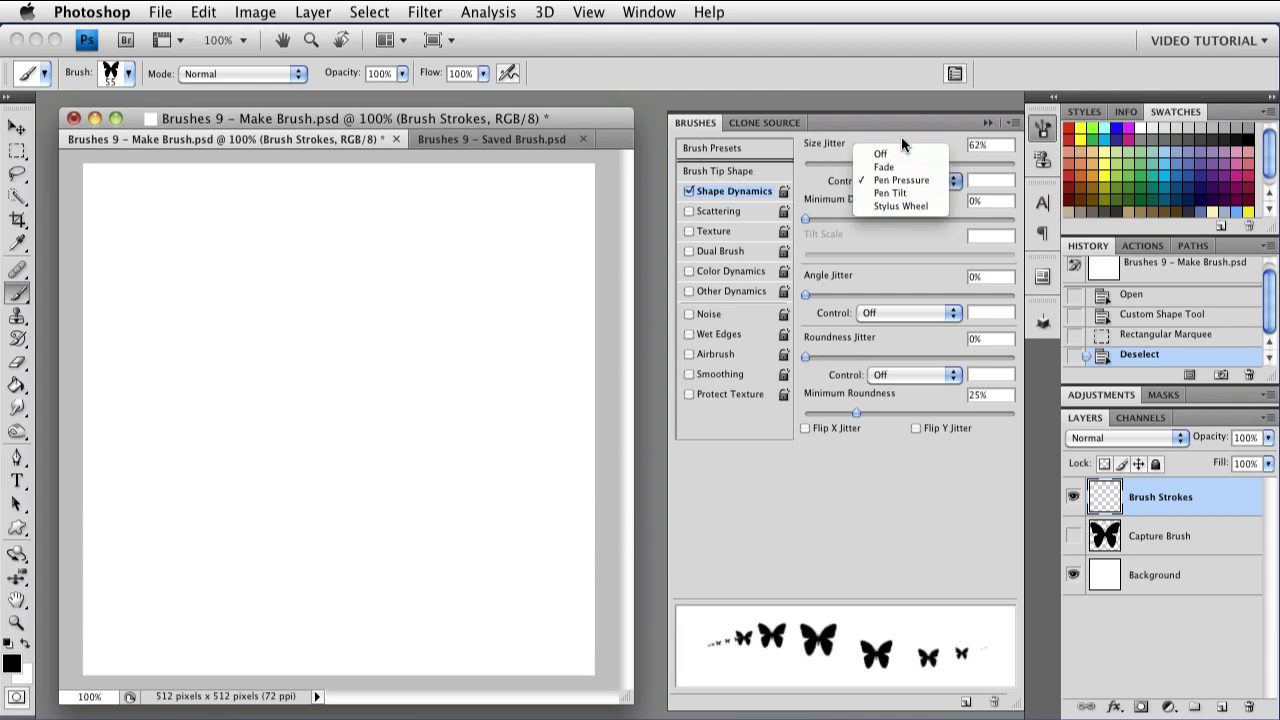
click(900, 154)
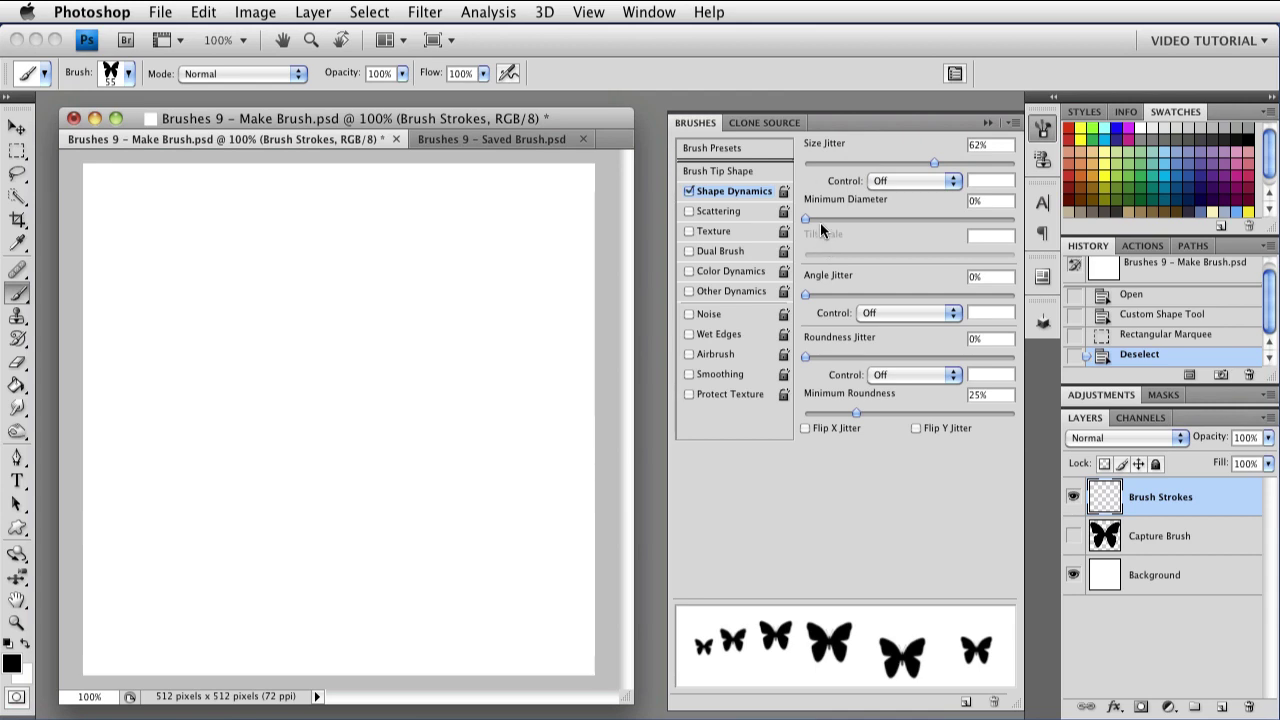
drag(806, 219, 885, 232)
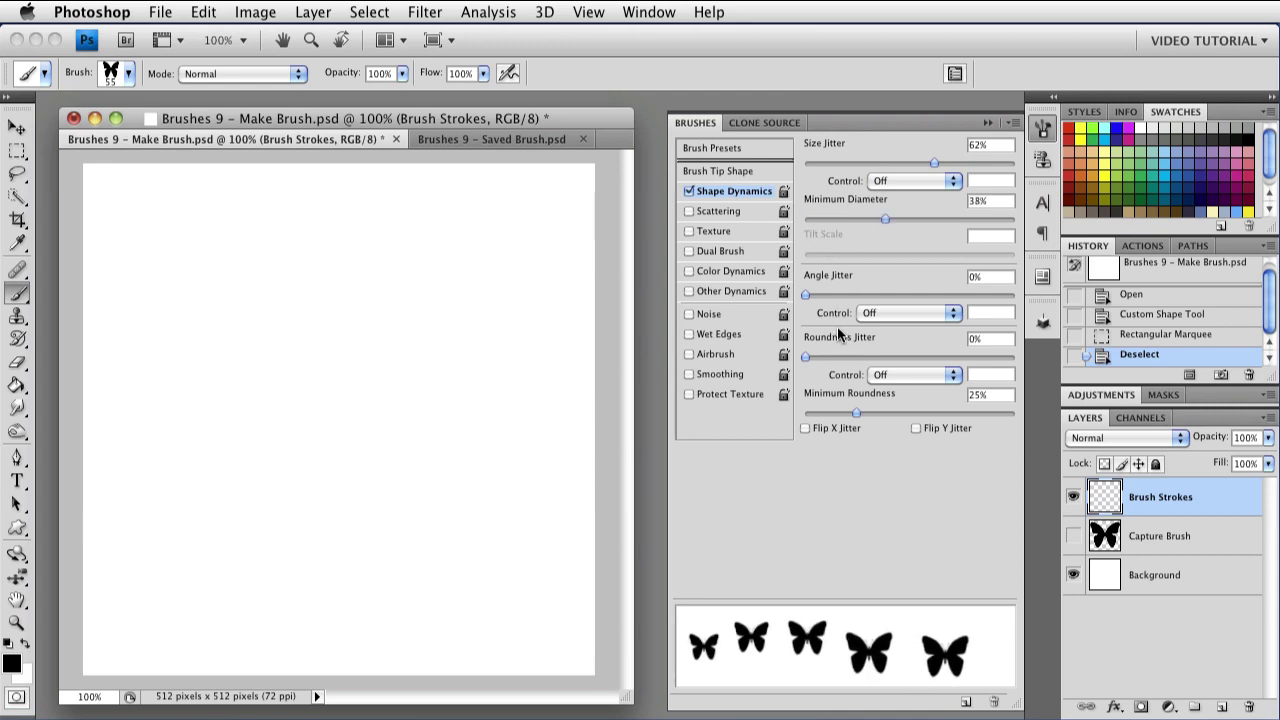
drag(806, 298, 1036, 300)
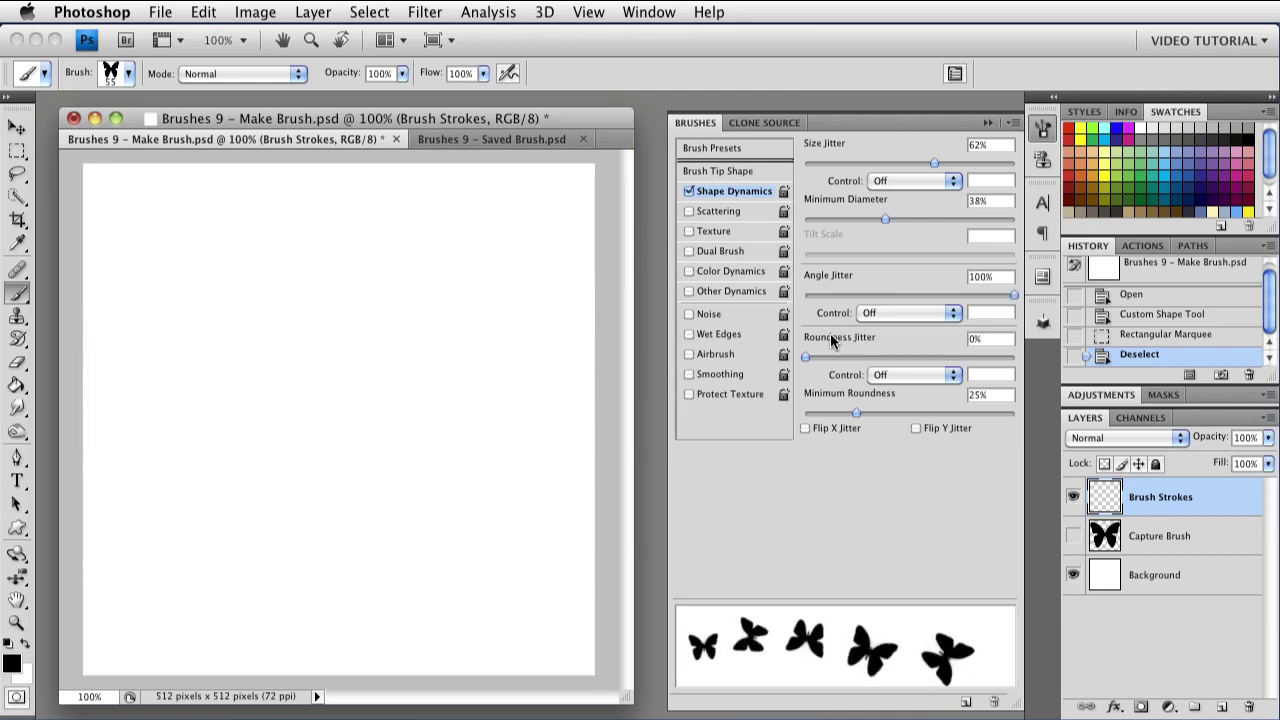
click(708, 208)
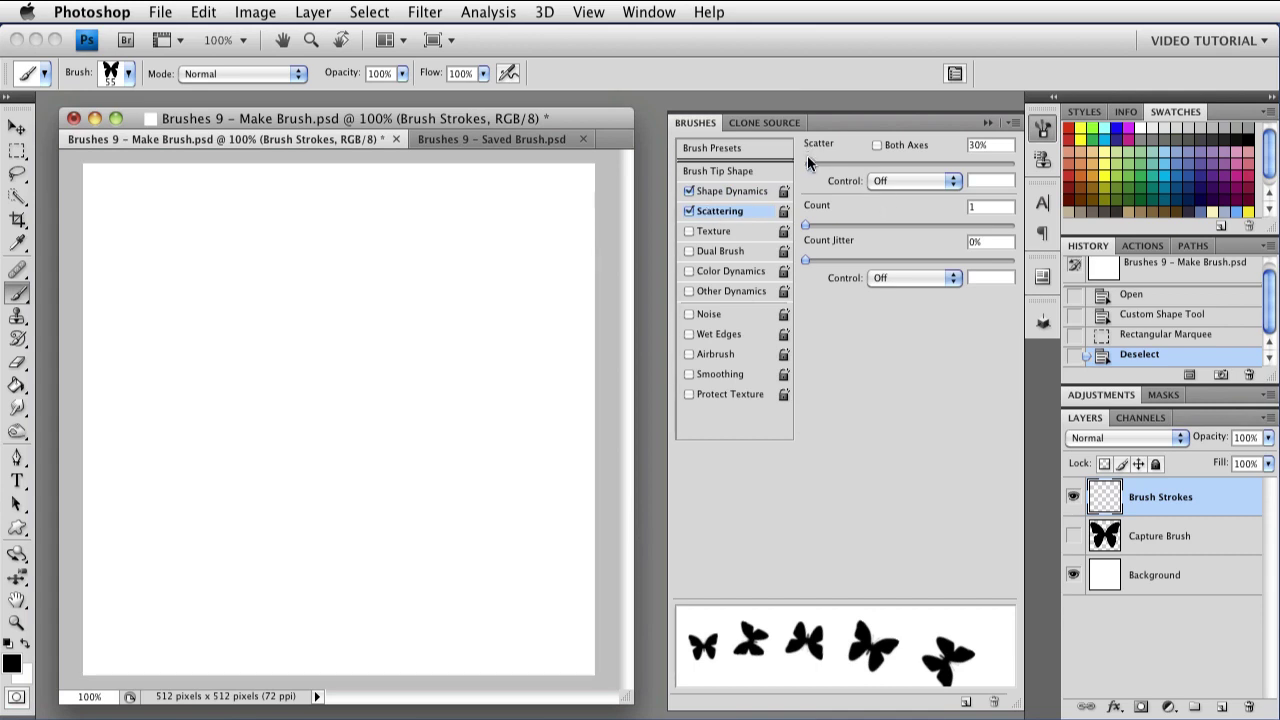
- Set the brush scatter to 316% with Both Axes checked
drag(807, 155, 865, 150)
click(876, 145)
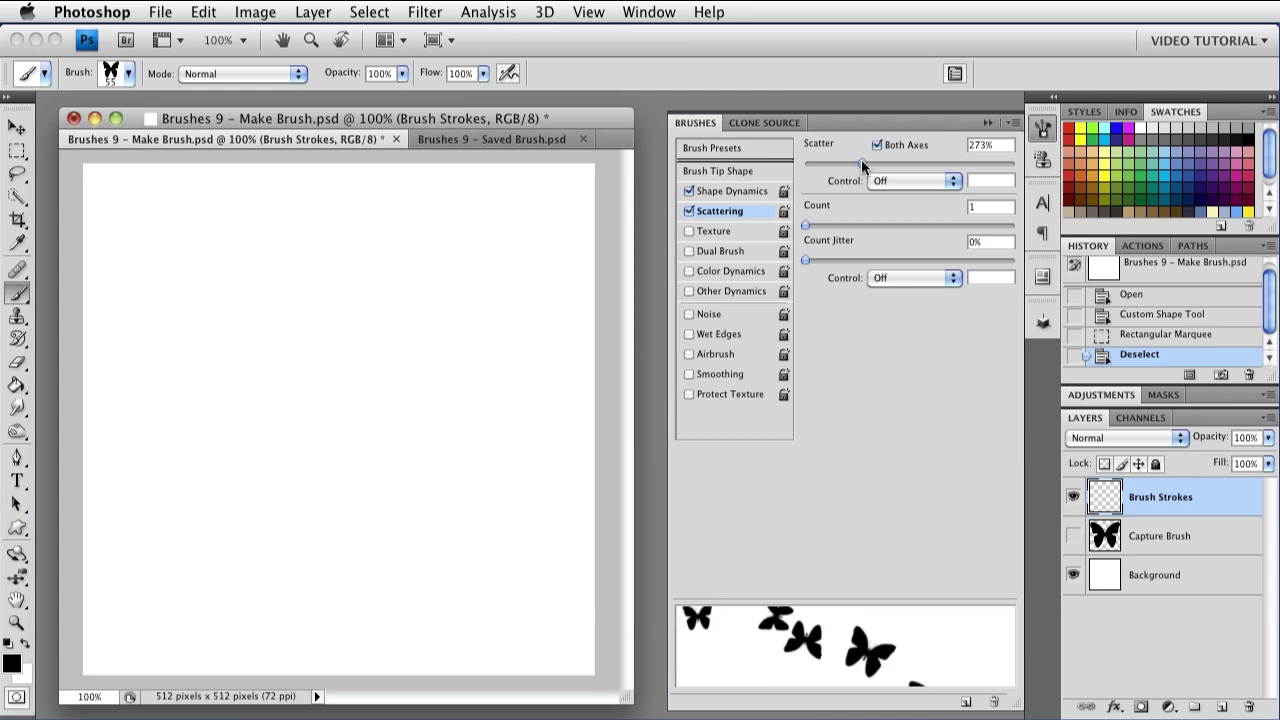
drag(861, 160, 870, 160)
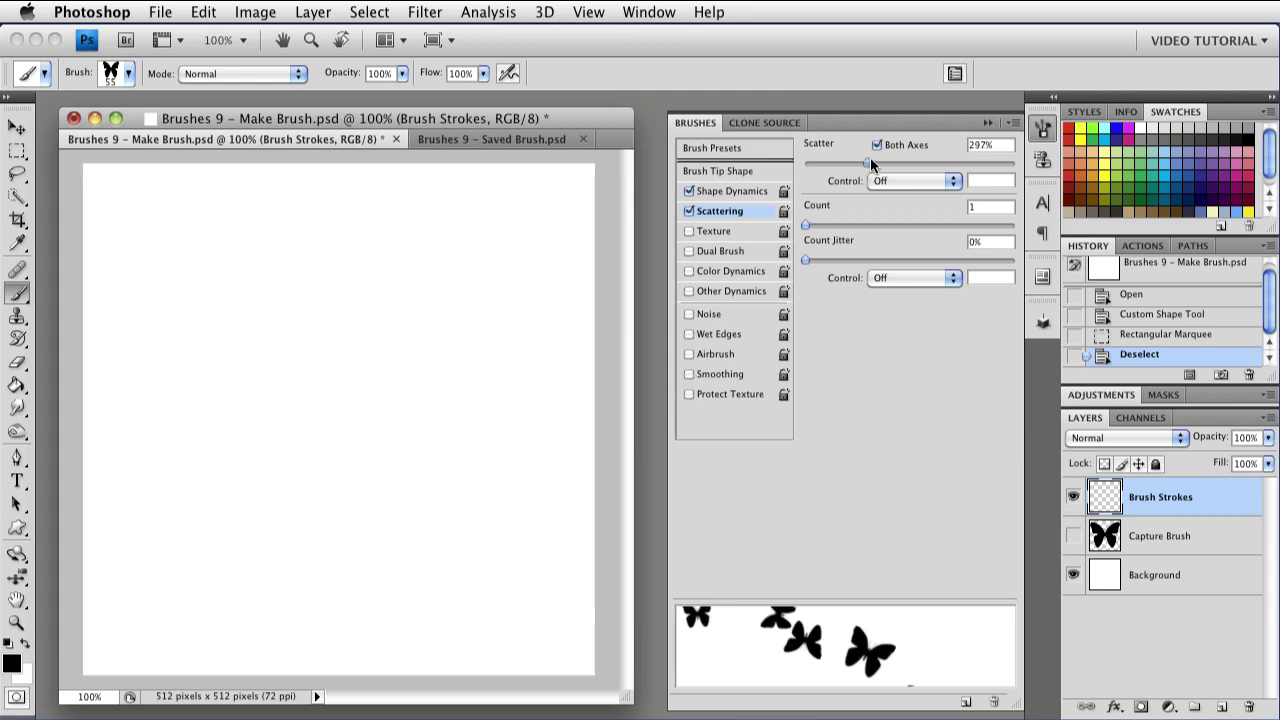
- Enable Color Dynamics with 49% hue jitter, paint a test stroke, and pick blue as foreground
click(716, 271)
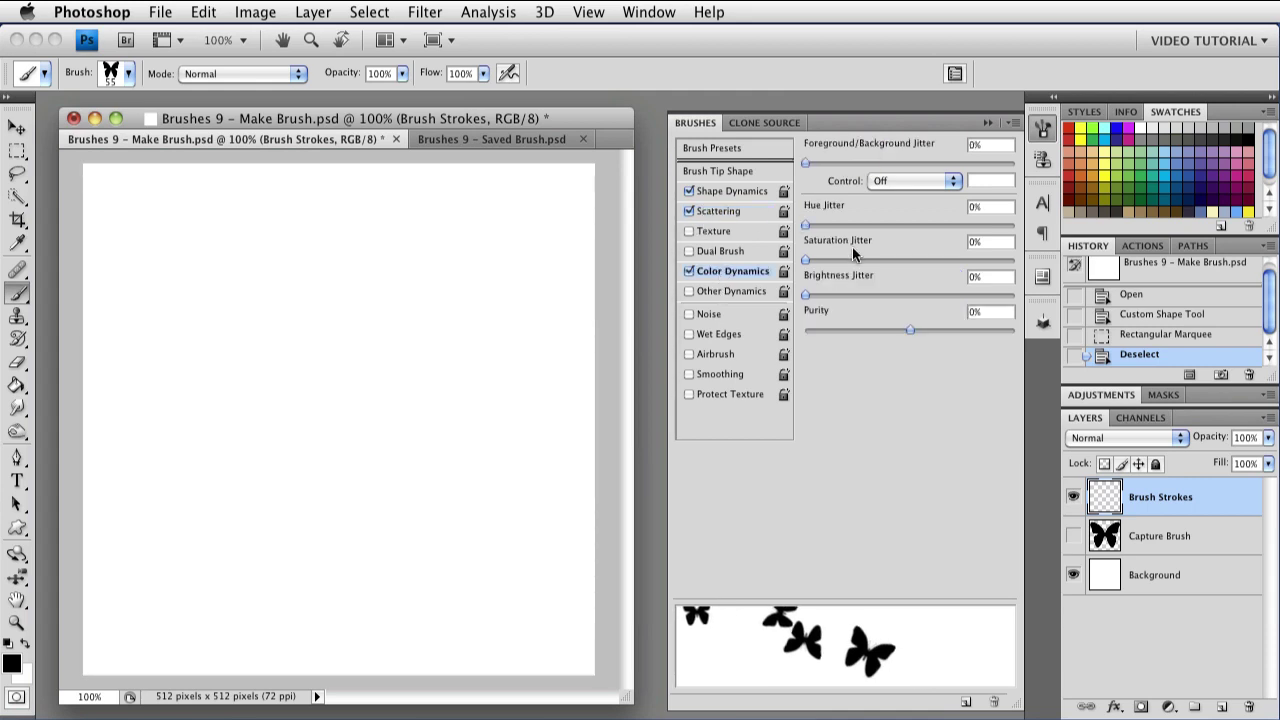
drag(809, 226, 908, 229)
mouse_move(204, 250)
mouse_down()
mouse_move(164, 366)
mouse_move(321, 279)
mouse_move(400, 292)
mouse_up()
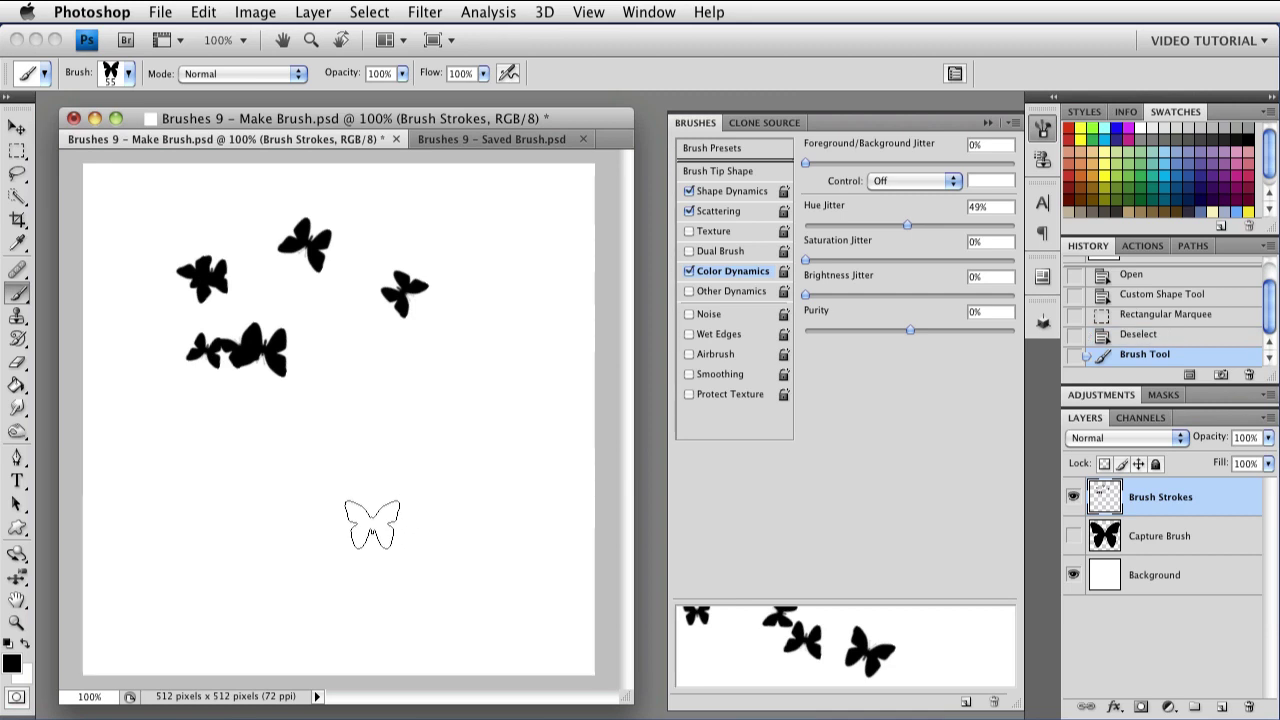
click(1117, 127)
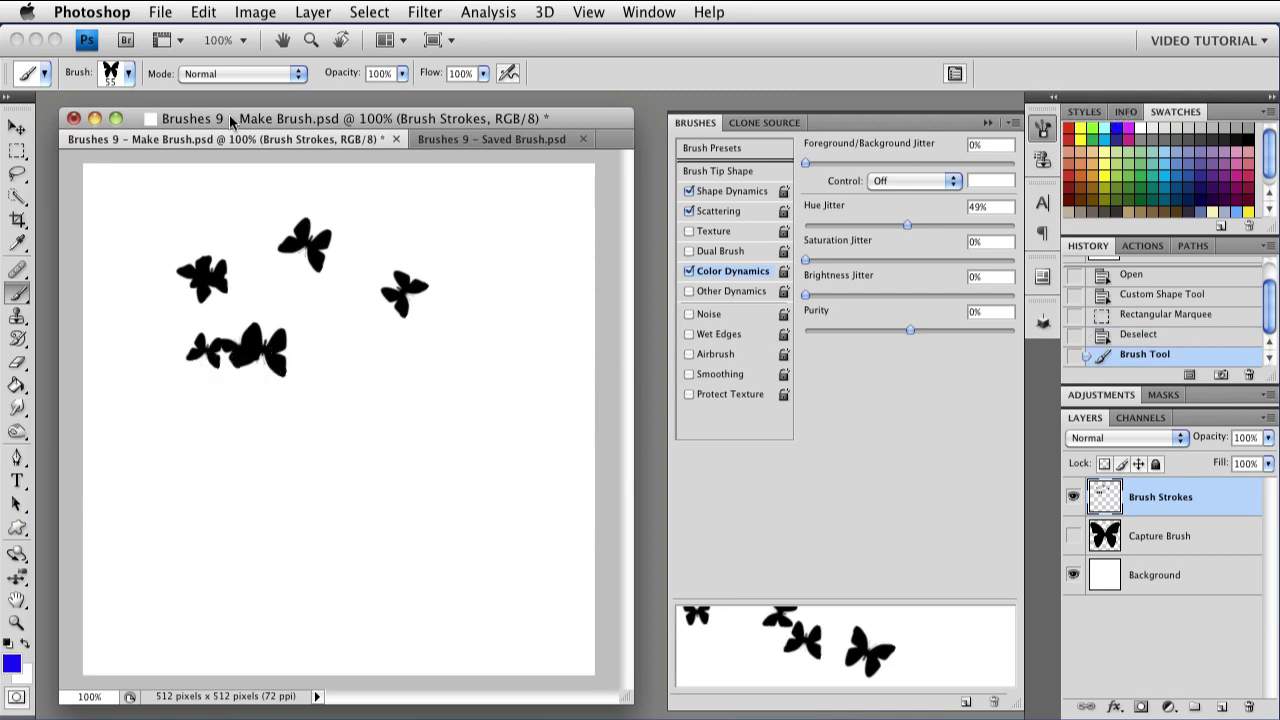
- Undo the black test stroke and paint two strokes of multicoloured blue-hued butterflies
key(super+z)
mouse_move(194, 234)
mouse_down()
mouse_move(155, 402)
mouse_move(369, 213)
mouse_move(365, 465)
mouse_move(520, 555)
mouse_up()
mouse_move(371, 628)
mouse_down()
mouse_move(189, 514)
mouse_move(190, 462)
mouse_up()
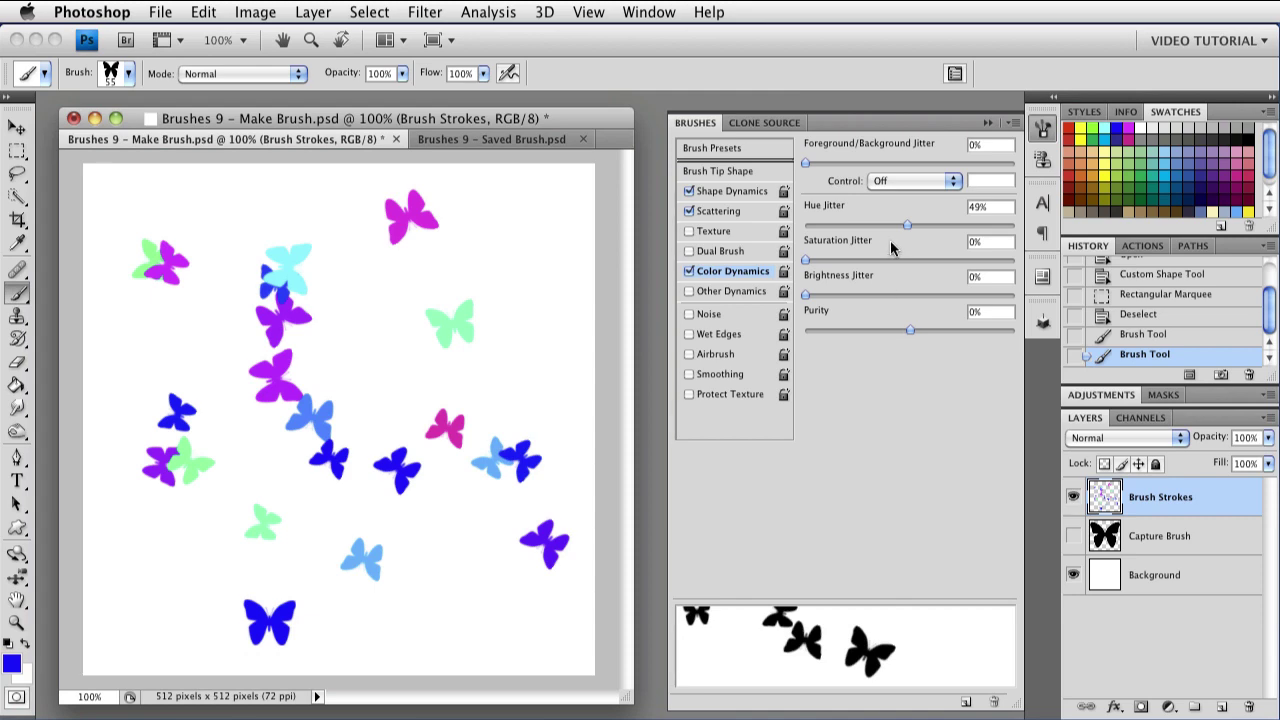
- Save the configured brush as a new brush preset named 'Butterfly Scatter Hue'
click(1011, 126)
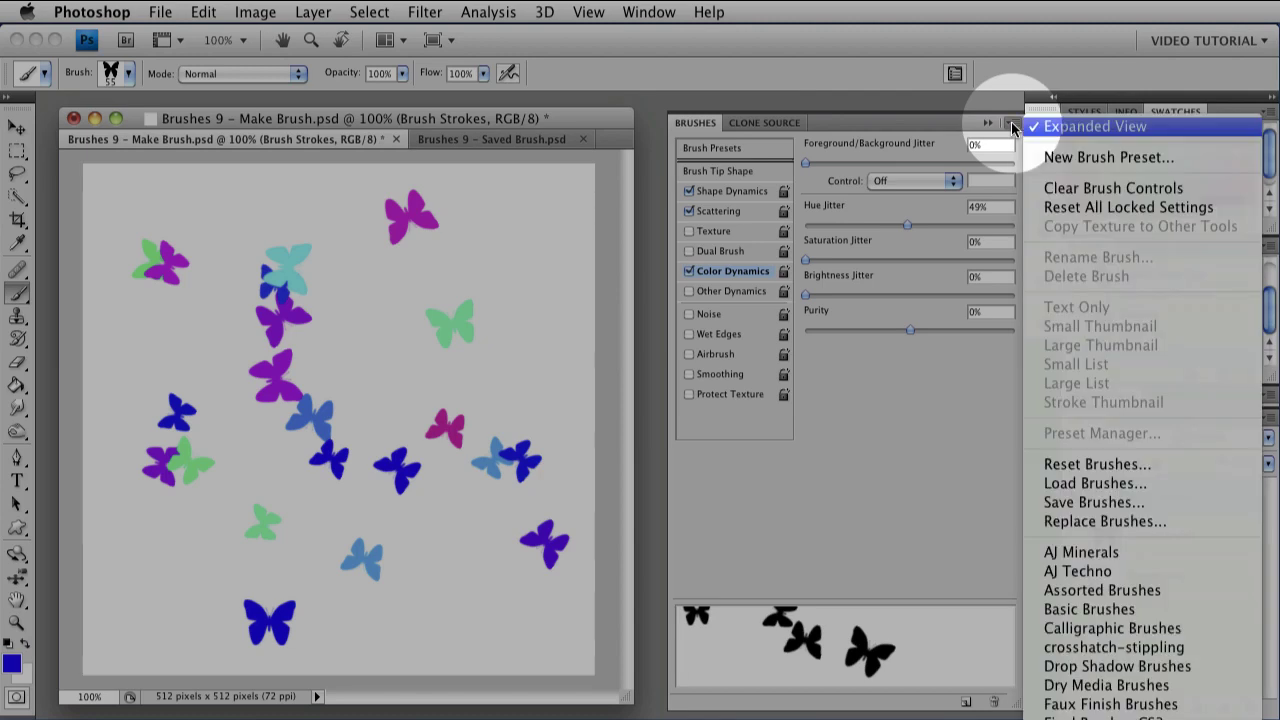
click(1073, 158)
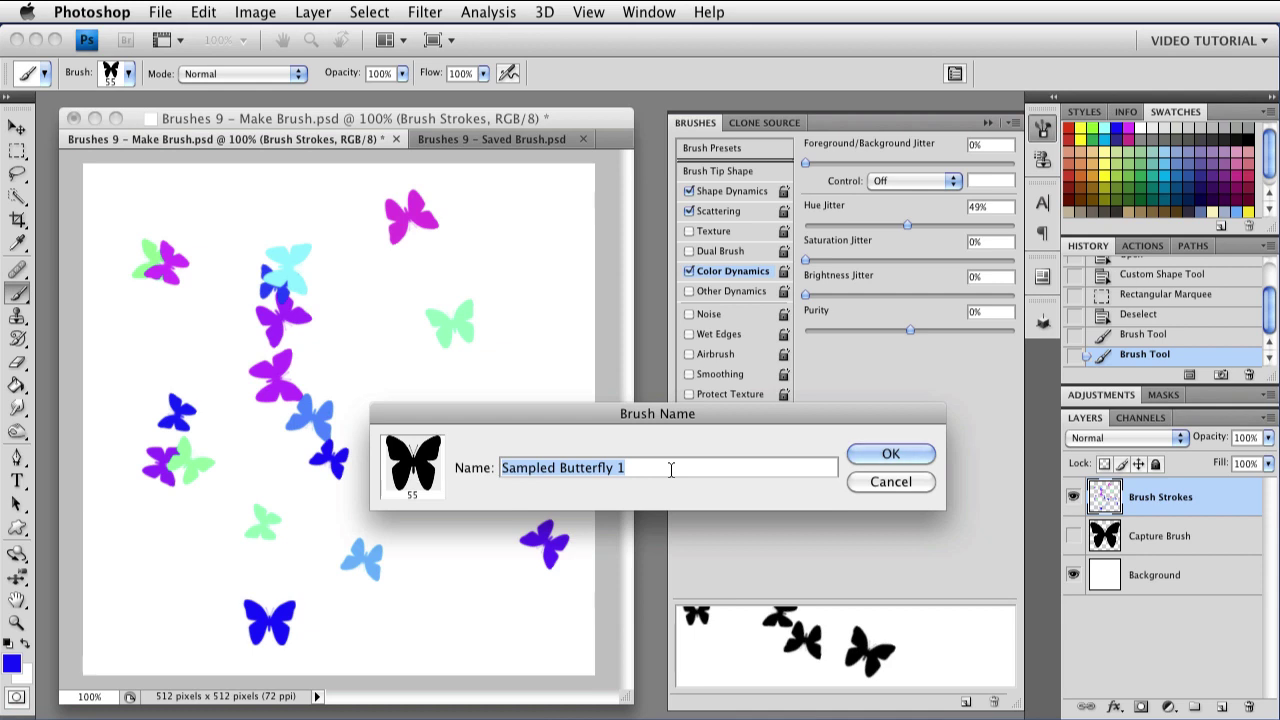
text(Butterfly)
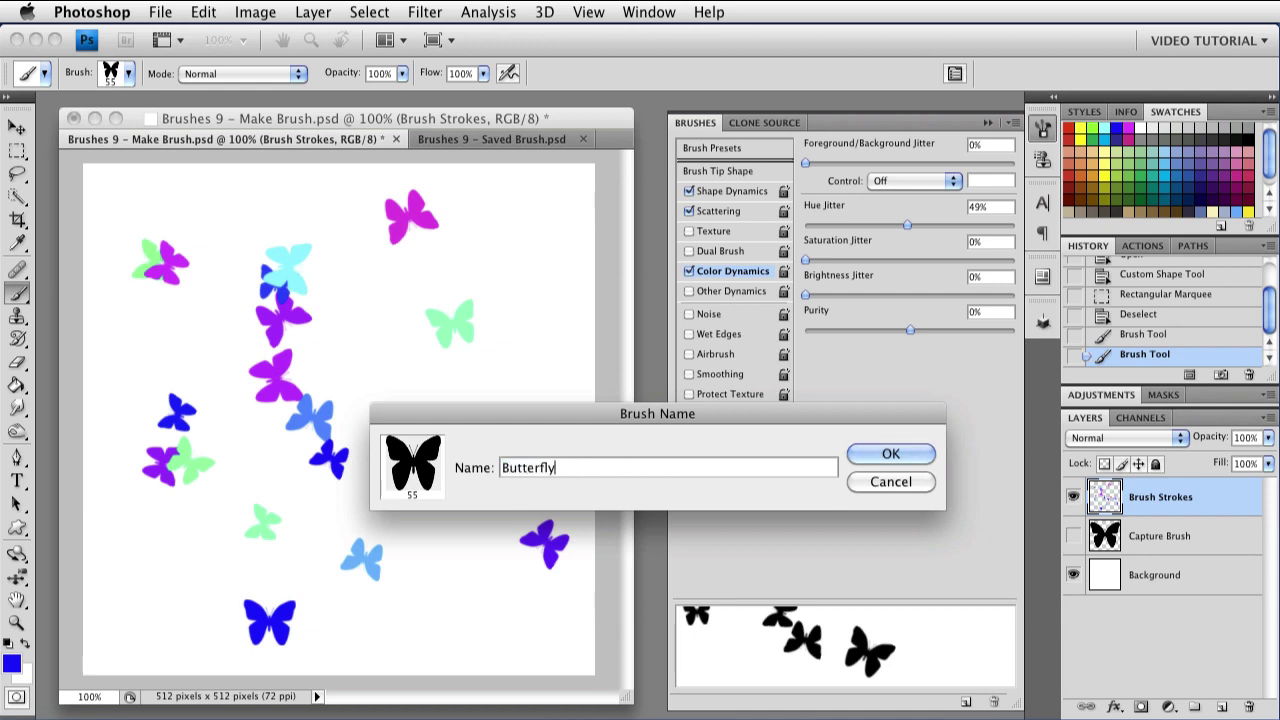
text( S a)
key(BackSpace)
key(BackSpace)
text(catter Hue)
key(Return)
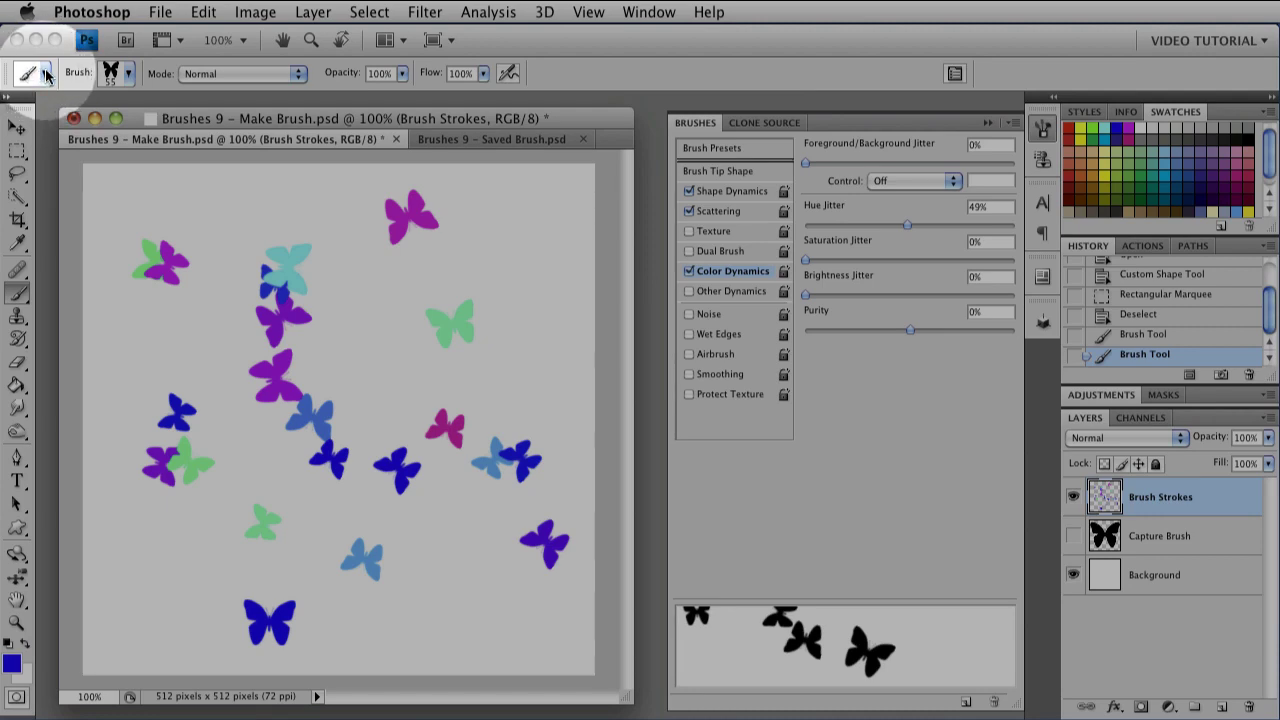
- Create a tool preset named 'Brush Butterfly Scatter Hue Blue' with its colour included
click(45, 74)
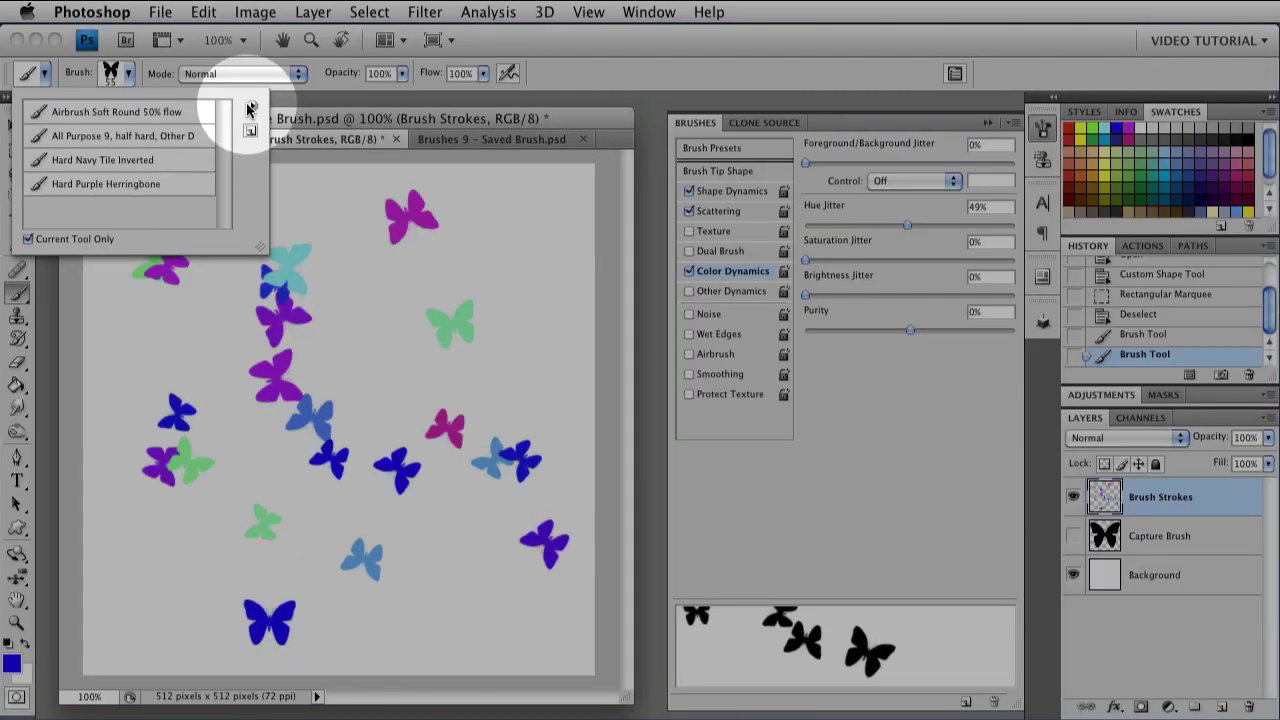
click(250, 107)
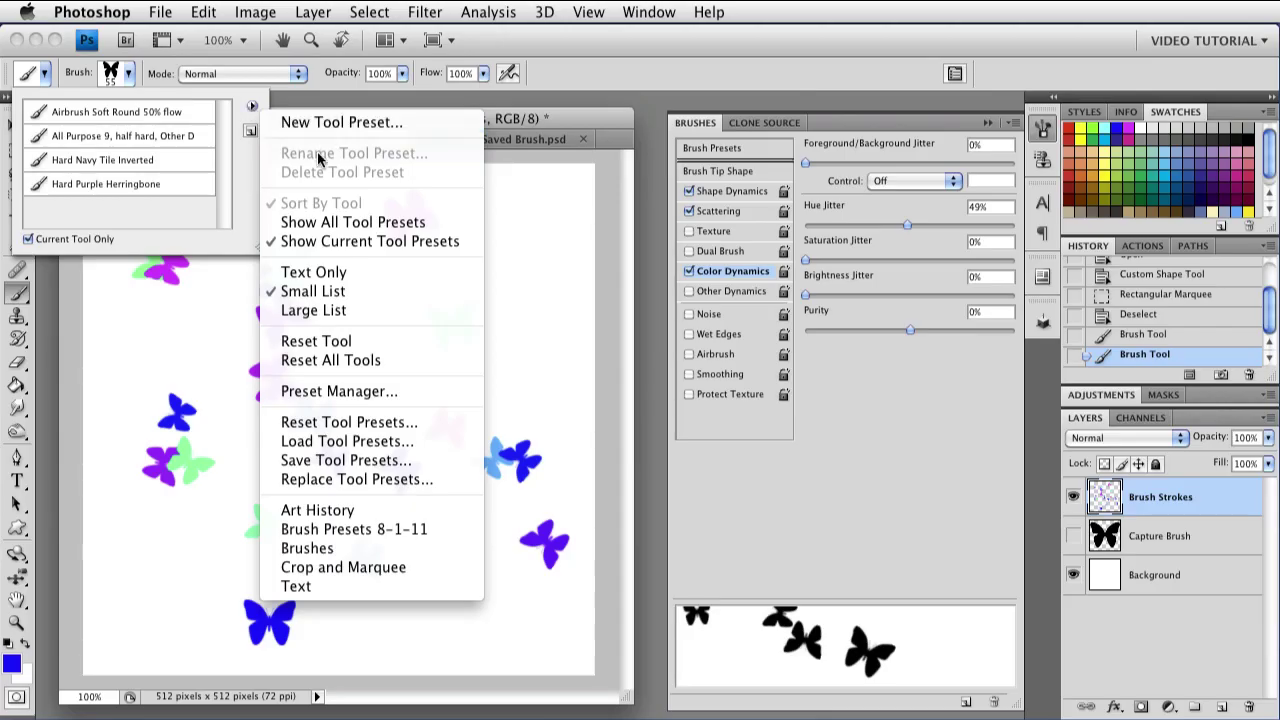
click(340, 122)
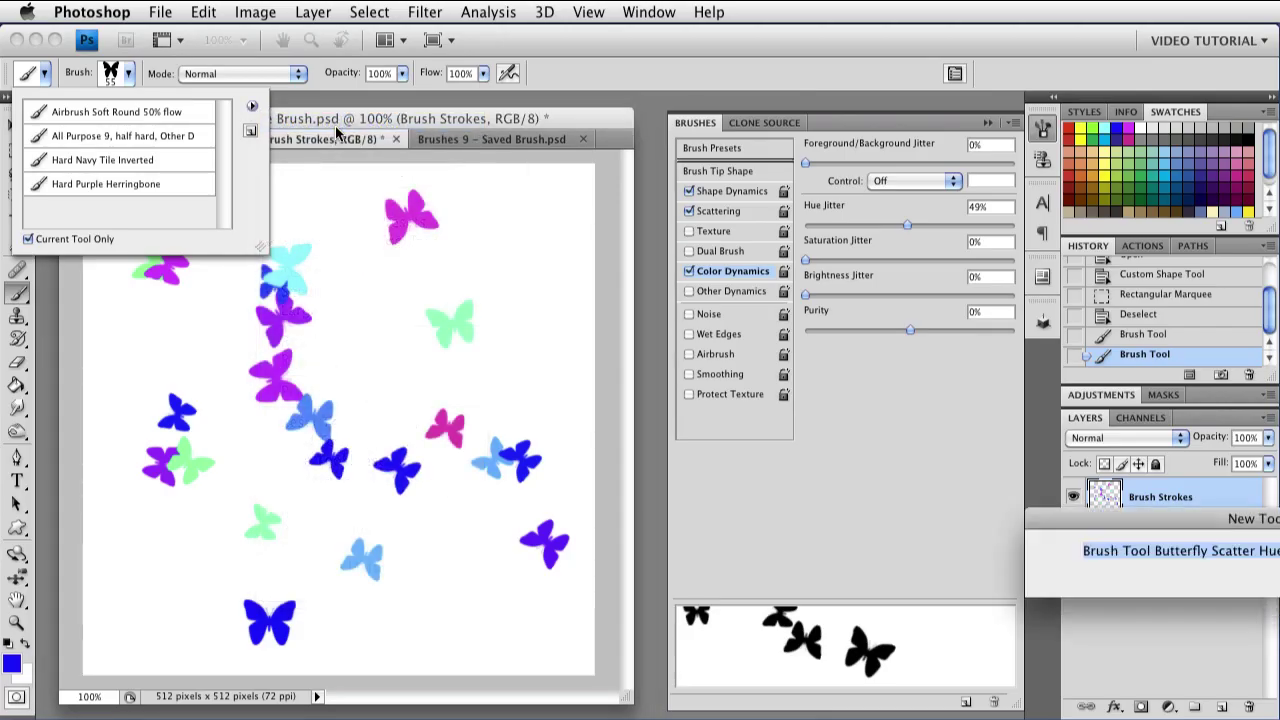
drag(1078, 522, 443, 390)
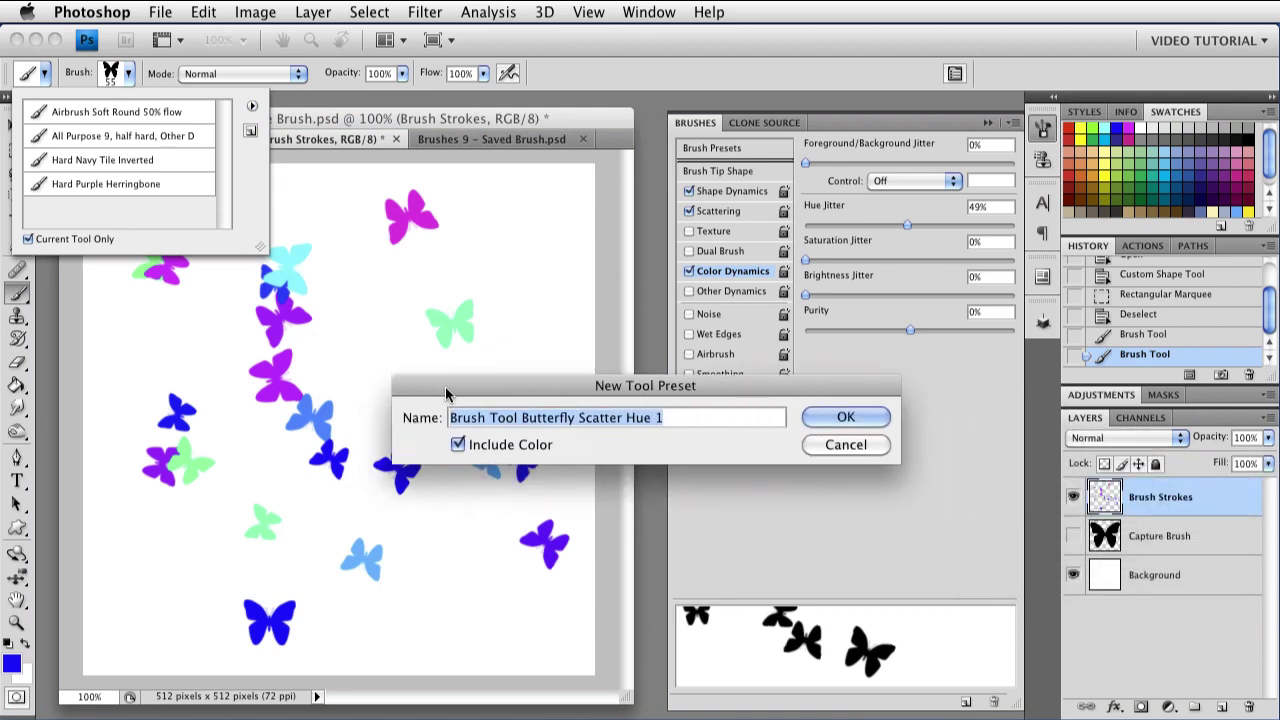
double_click(497, 418)
key(BackSpace)
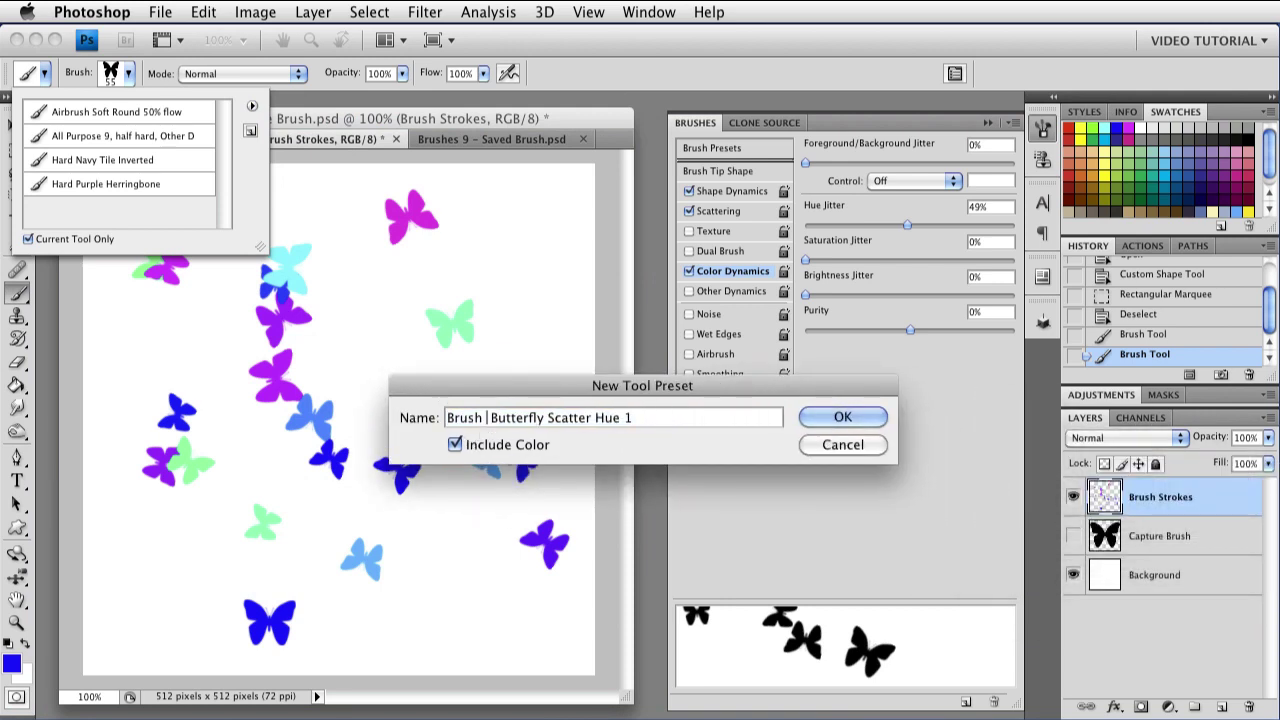
double_click(622, 417)
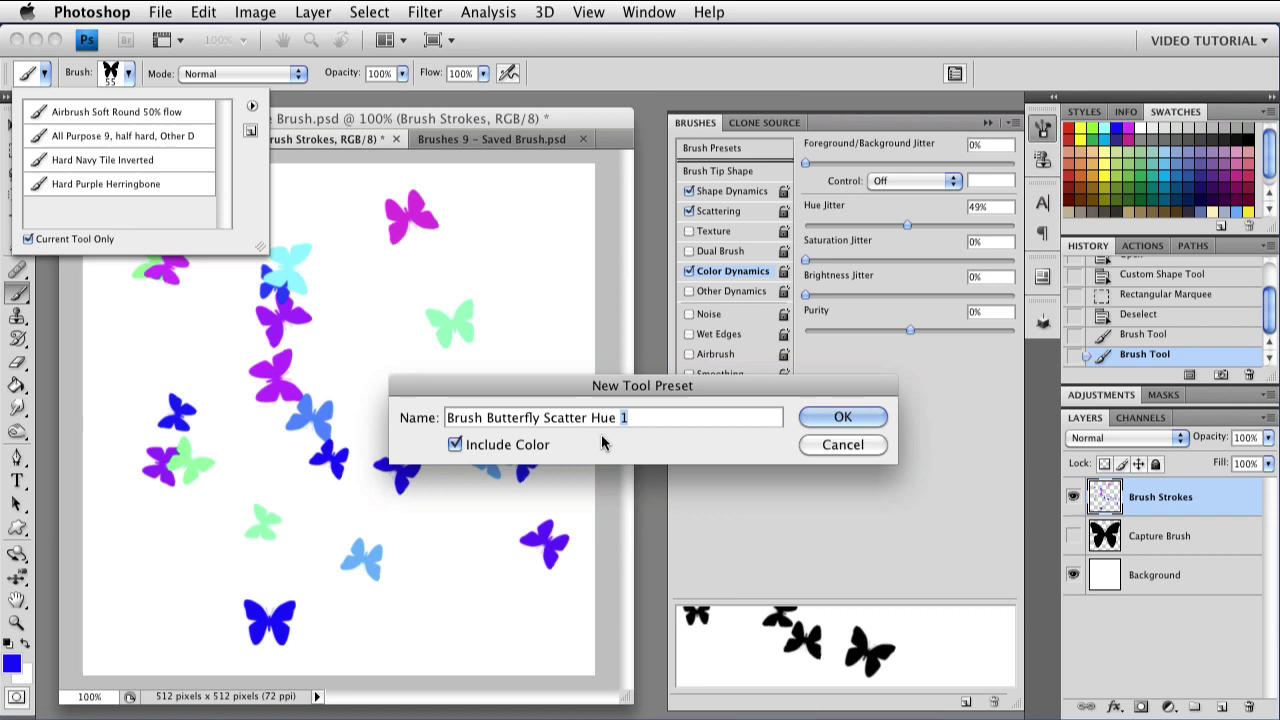
text(Blue)
click(822, 418)
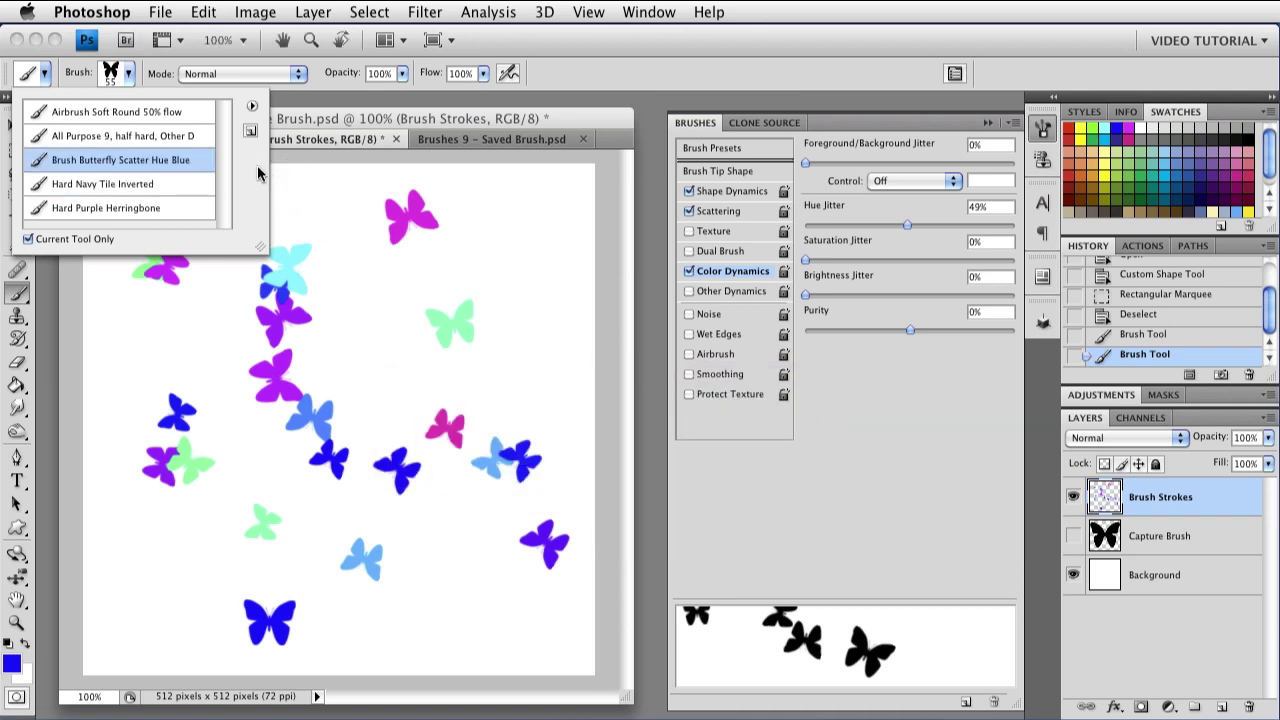
- Dismiss the Tool Preset picker to reveal the multicoloured butterfly canvas
click(591, 85)
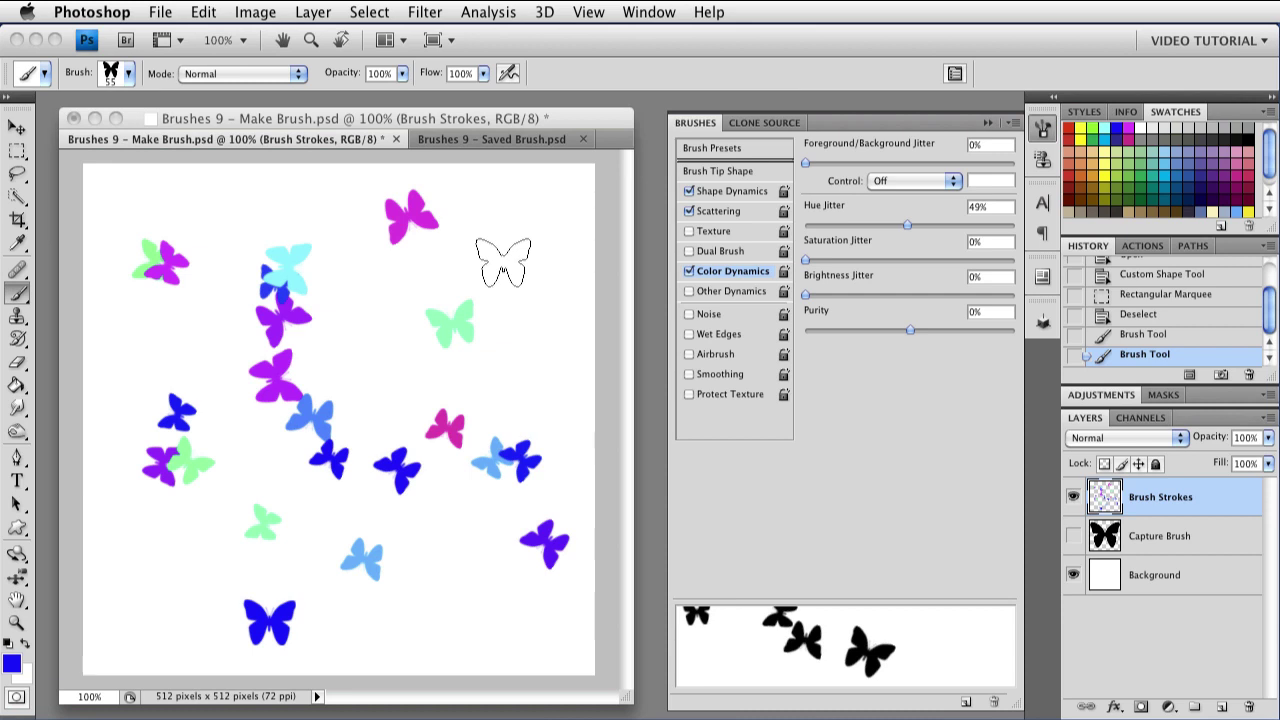
- Pick the Clone Stamp with the 55 px butterfly brush and sample the rose in Saved Brush
click(488, 139)
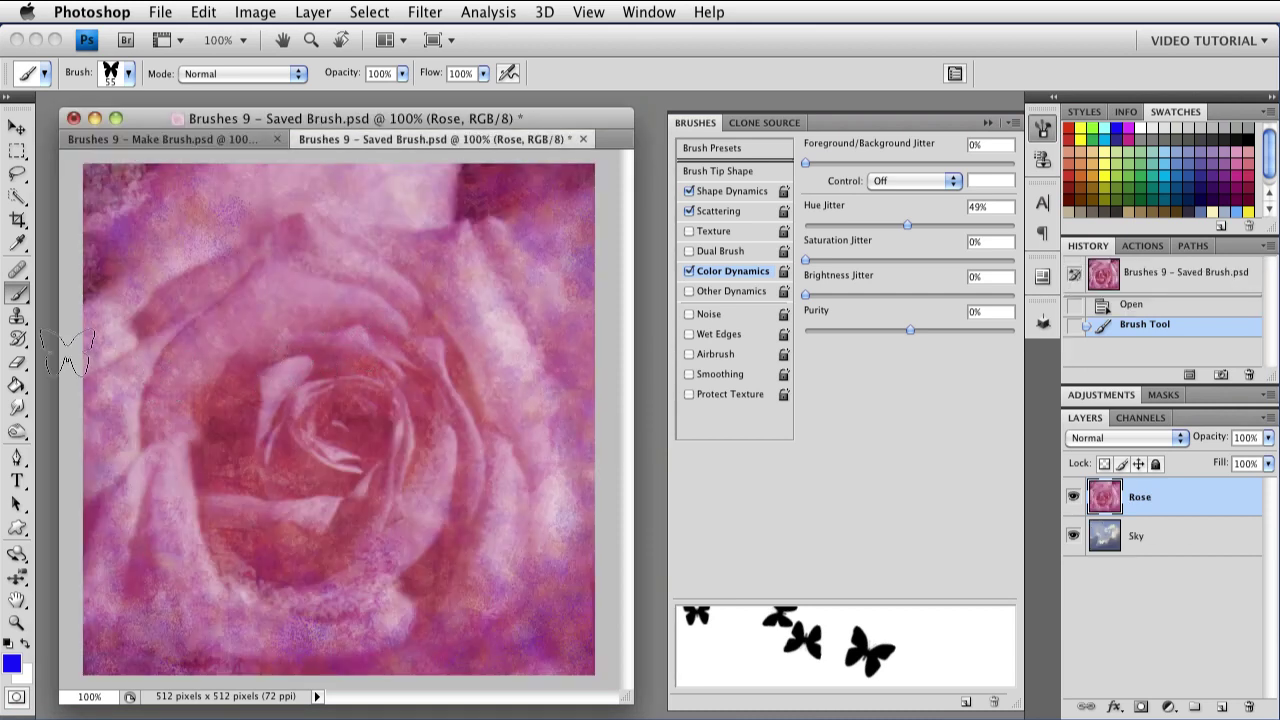
click(17, 320)
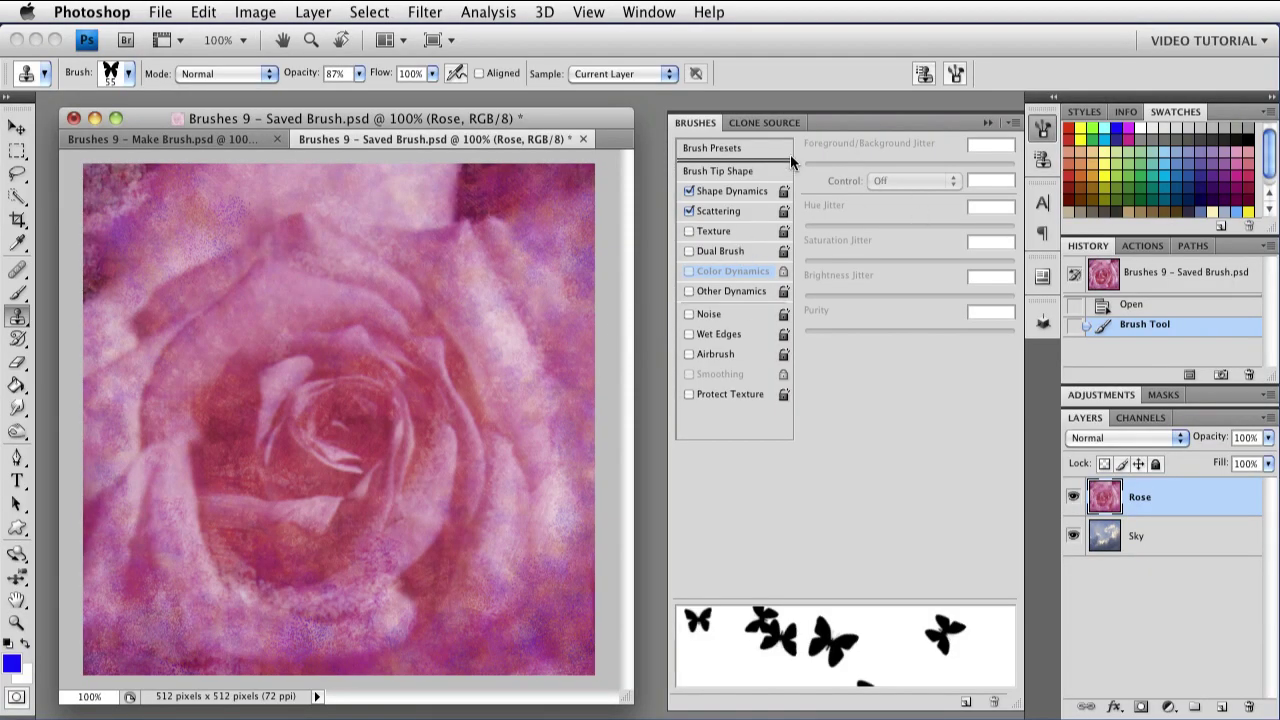
click(761, 148)
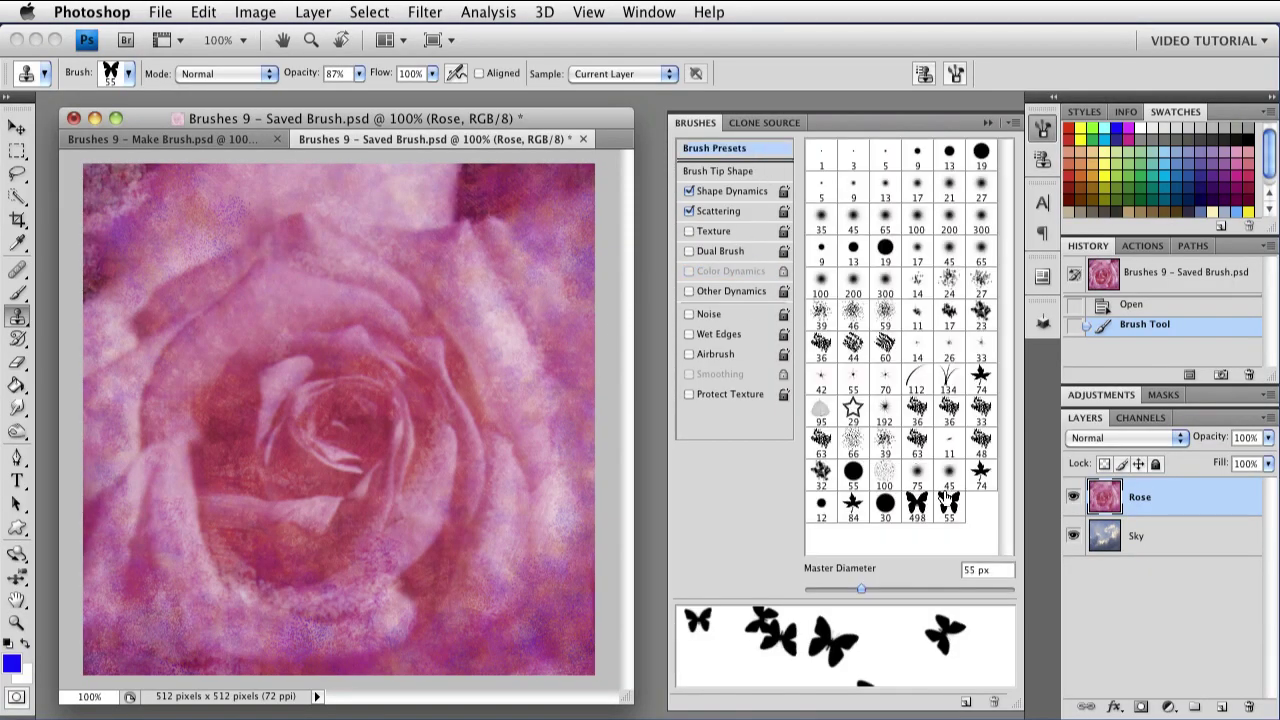
click(949, 505)
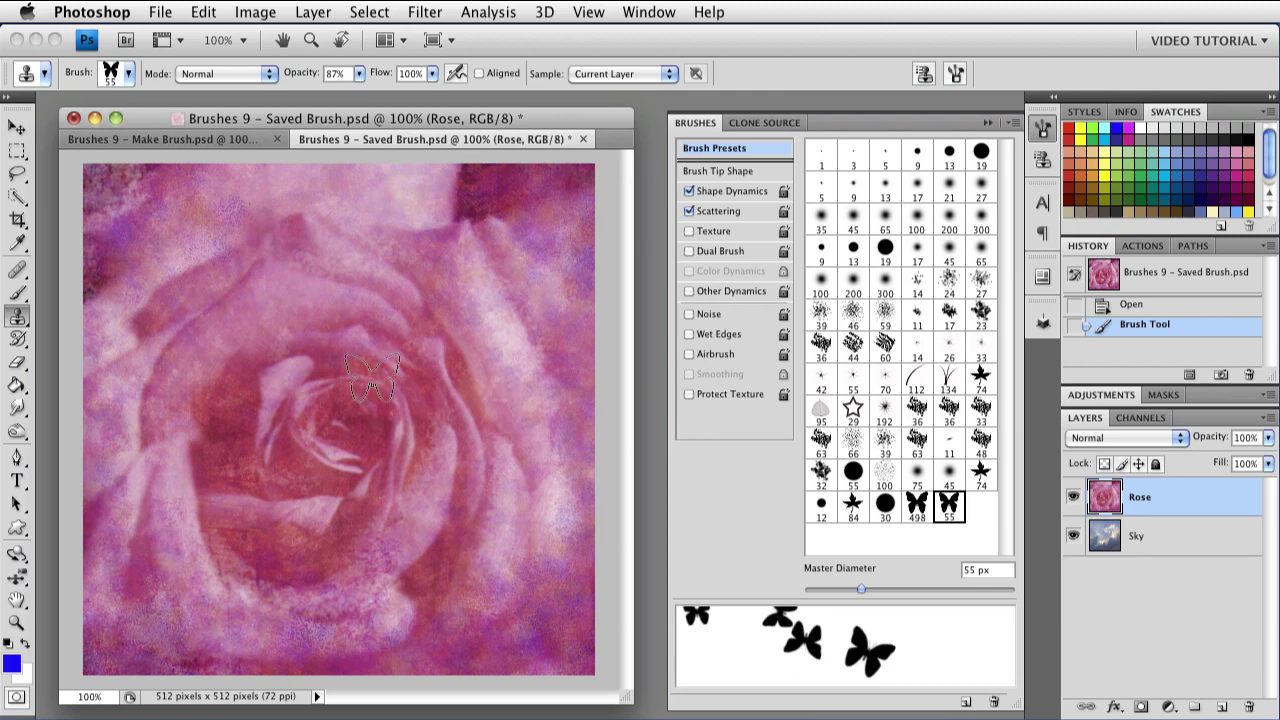
alt+click(324, 304)
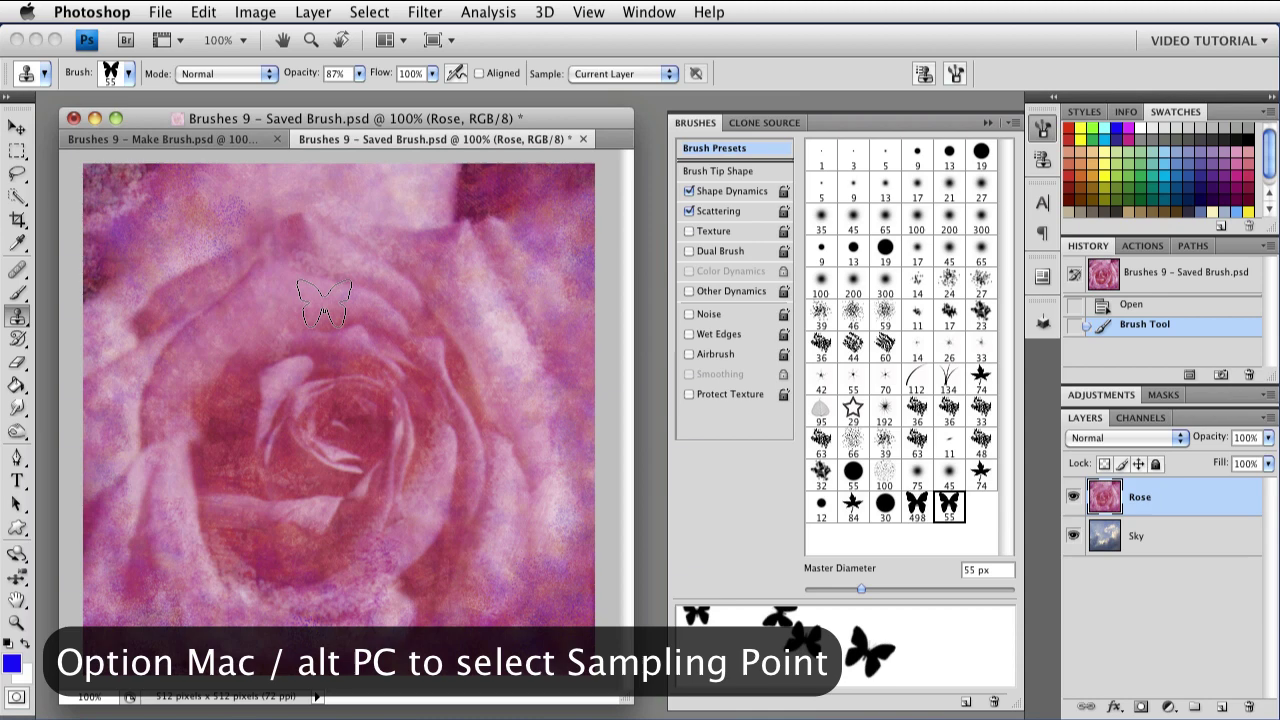
- In Make Brush, add Layer 1, hide Brush Strokes, and clone-stamp pink butterflies across the canvas
click(160, 139)
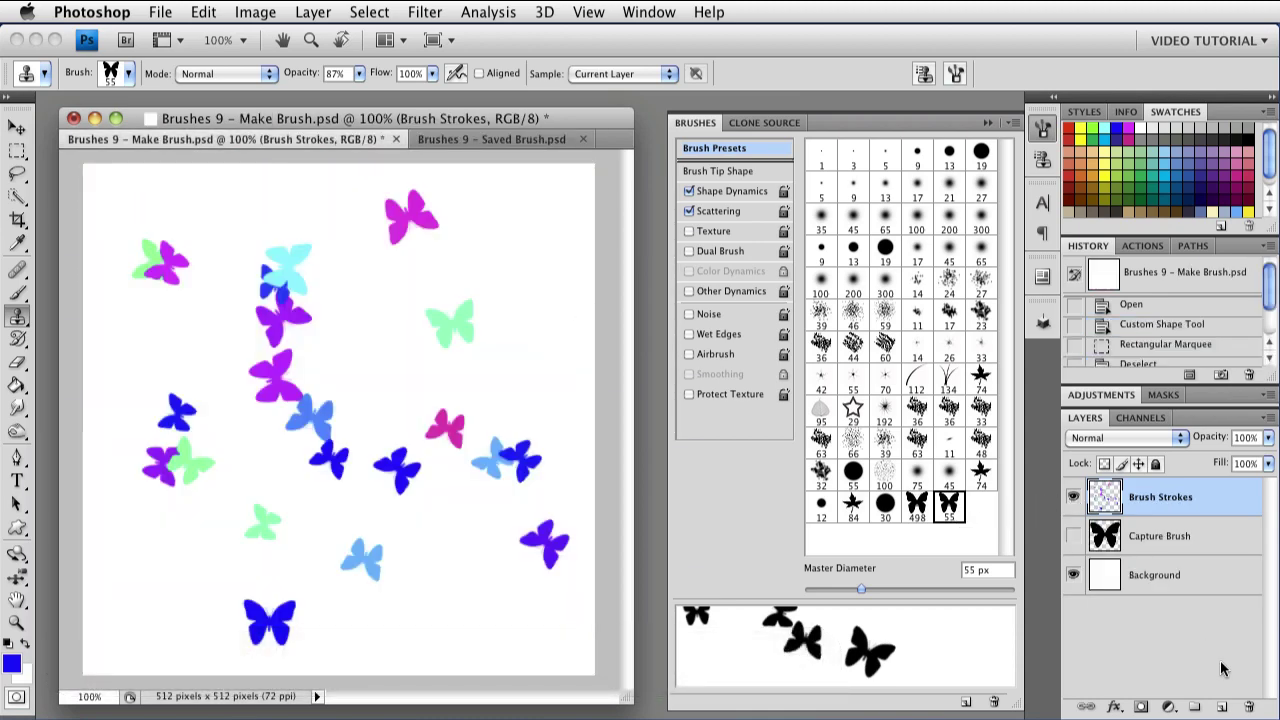
click(1221, 706)
click(1073, 535)
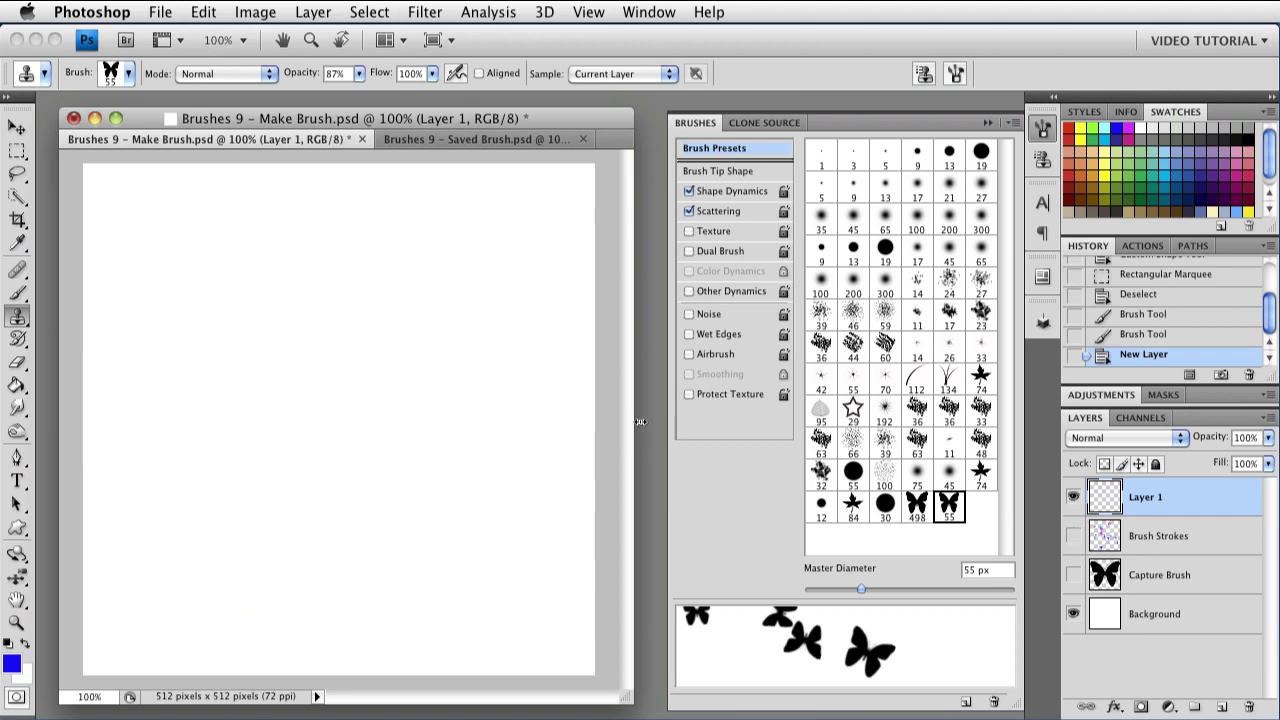
mouse_move(203, 349)
mouse_down()
mouse_move(338, 264)
mouse_move(417, 356)
mouse_move(430, 503)
mouse_move(341, 516)
mouse_move(260, 449)
mouse_move(277, 523)
mouse_move(432, 529)
mouse_move(489, 481)
mouse_up()
click(489, 481)
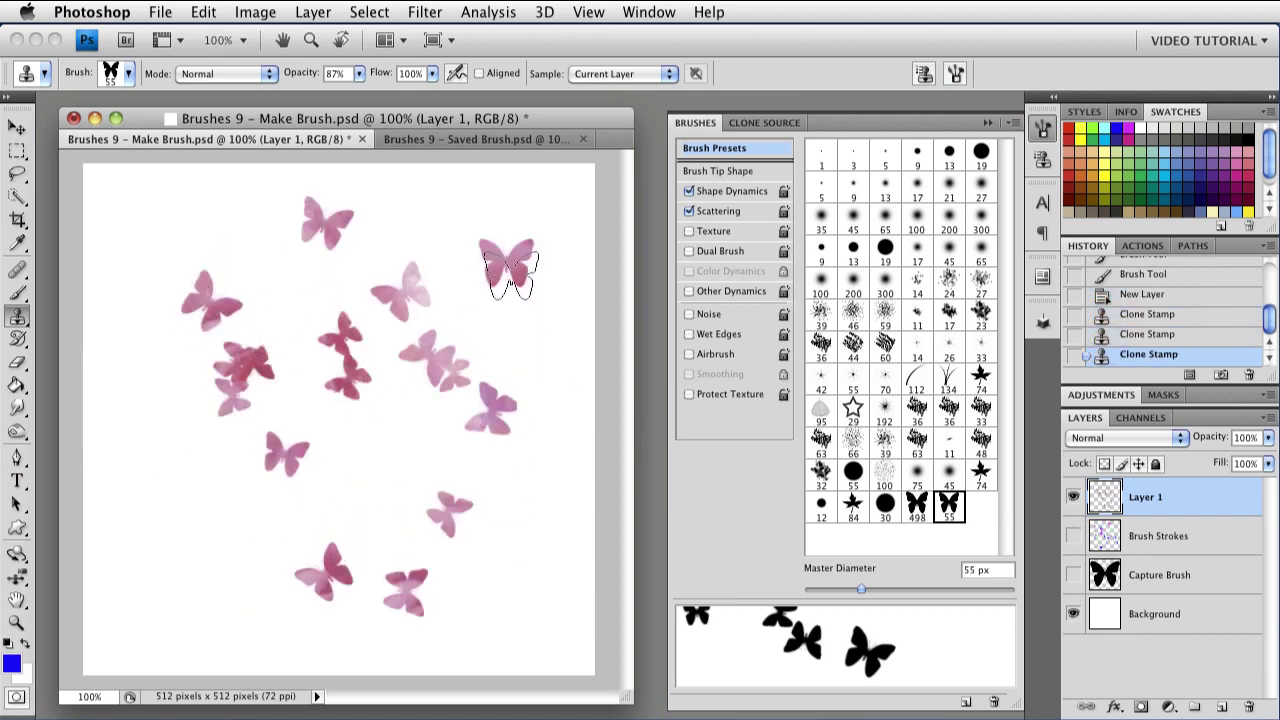
mouse_move(509, 271)
mouse_down()
mouse_move(449, 225)
mouse_move(345, 405)
mouse_move(255, 505)
mouse_move(199, 532)
mouse_move(172, 530)
mouse_move(178, 365)
mouse_move(145, 248)
mouse_move(215, 209)
mouse_move(354, 434)
mouse_up()
mouse_move(423, 516)
mouse_down()
mouse_move(494, 561)
mouse_move(508, 591)
mouse_up()
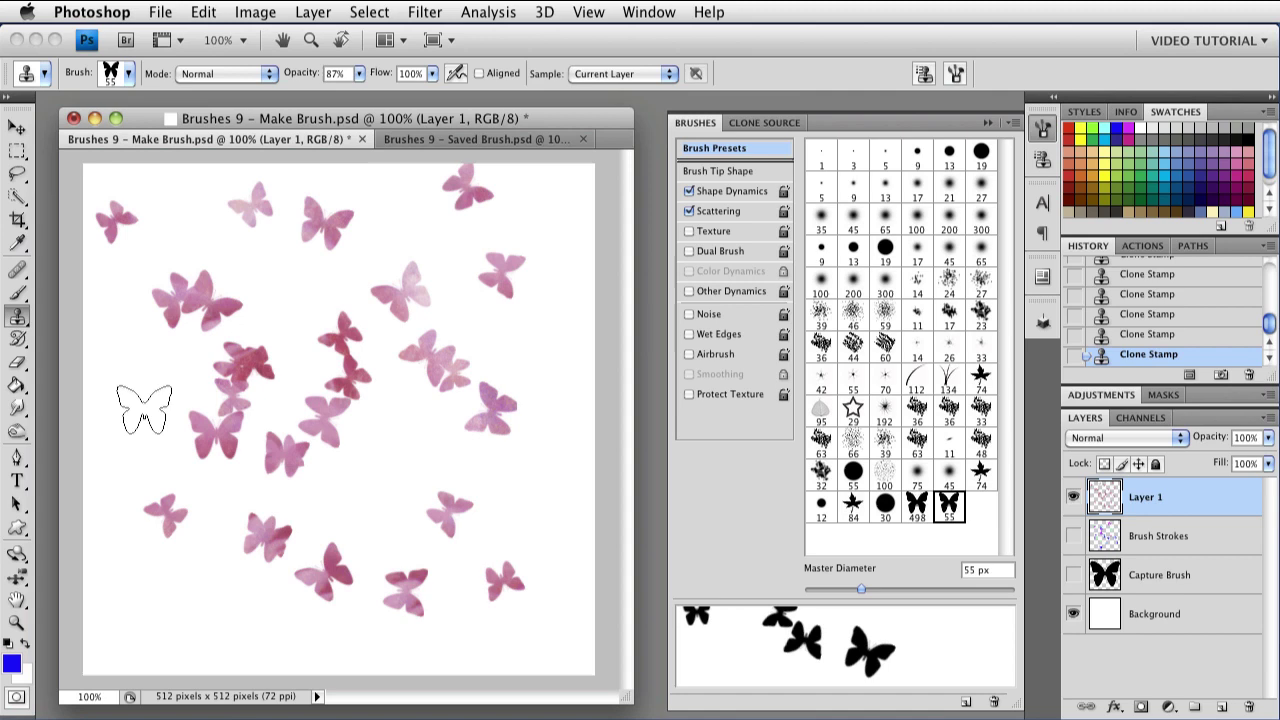
click(17, 362)
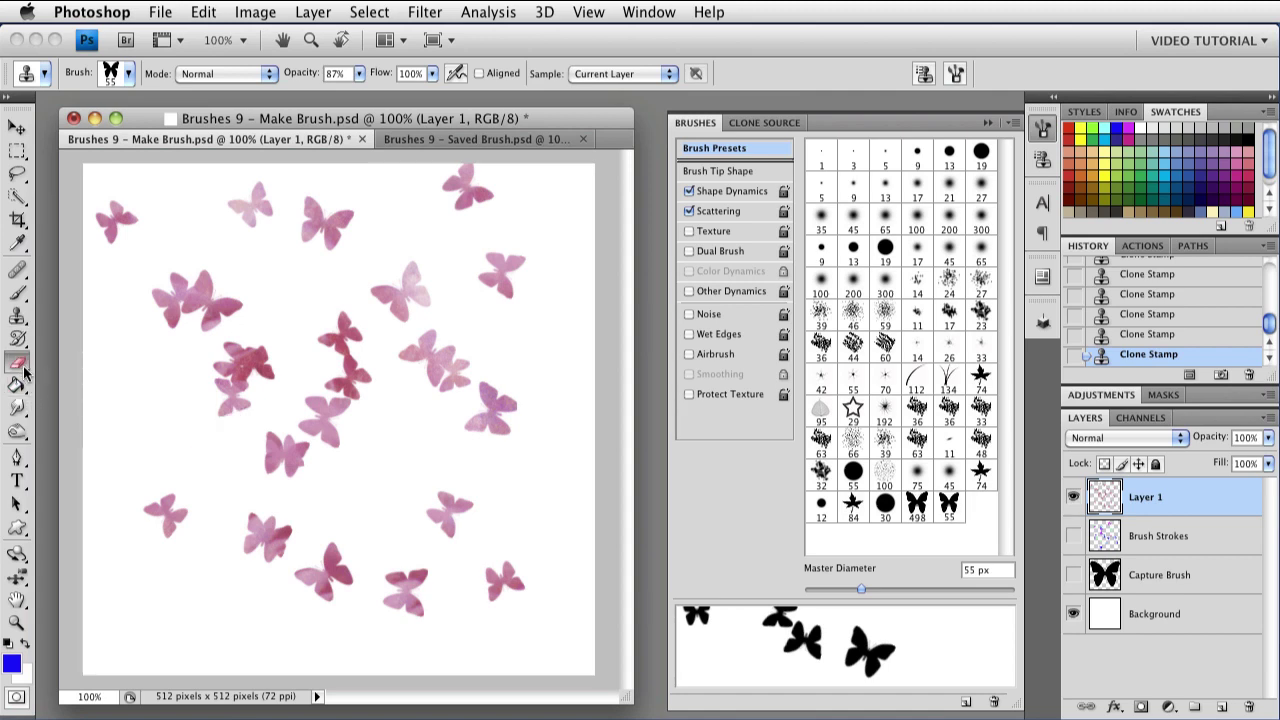
- Erase scattered 55 px butterfly shapes across the Rose layer in Saved Brush to reveal the blue Sky
click(440, 140)
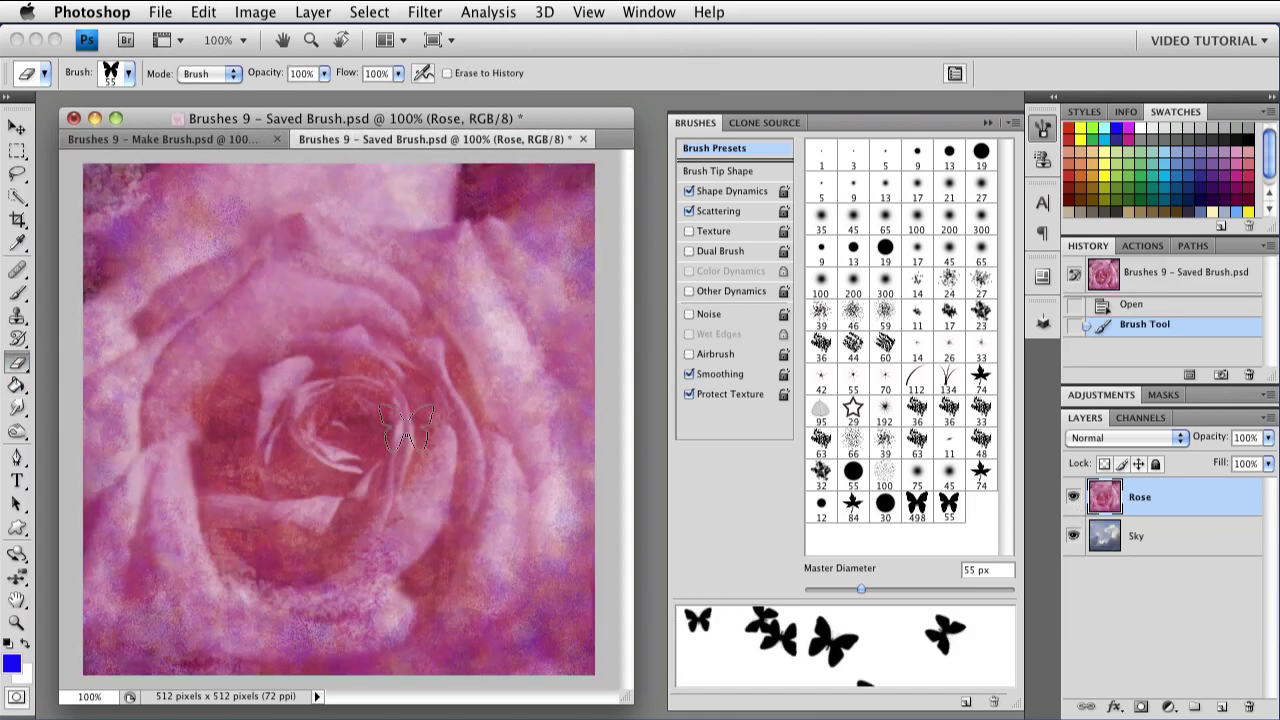
click(946, 512)
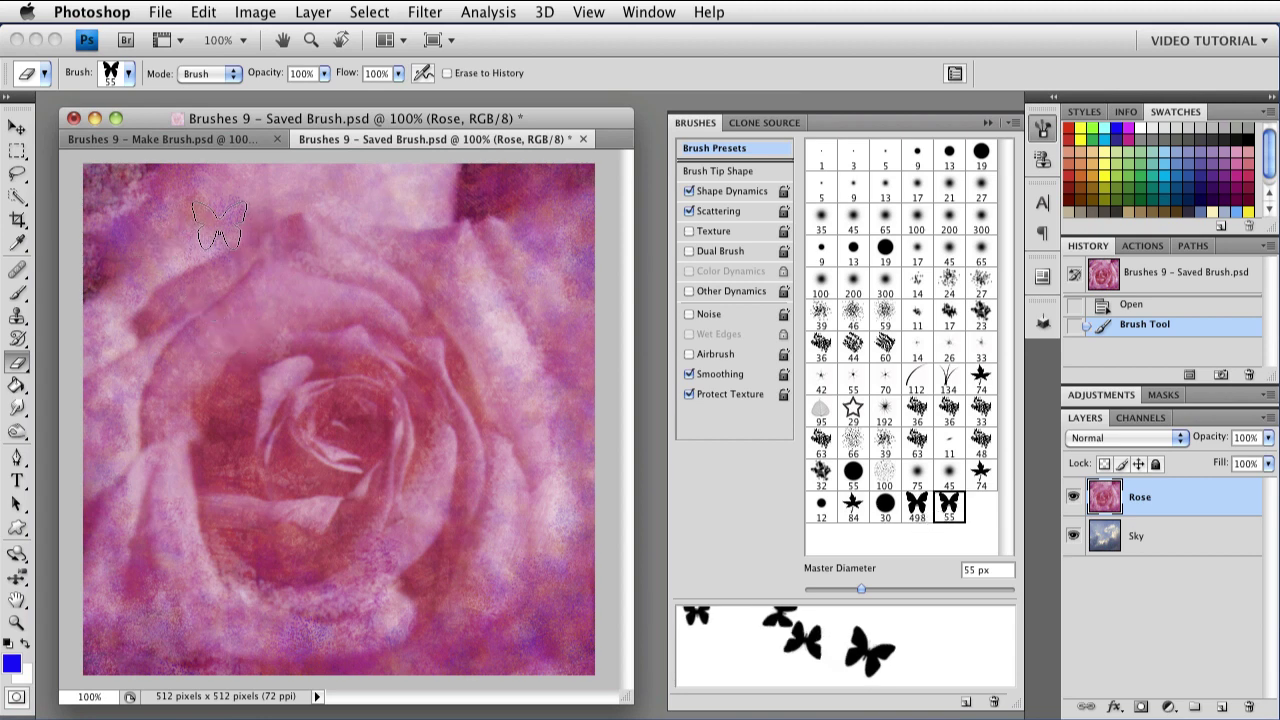
click(222, 258)
mouse_move(254, 452)
mouse_down()
mouse_move(291, 476)
mouse_move(390, 355)
mouse_up()
mouse_move(455, 268)
mouse_down()
mouse_move(443, 220)
mouse_move(520, 325)
mouse_up()
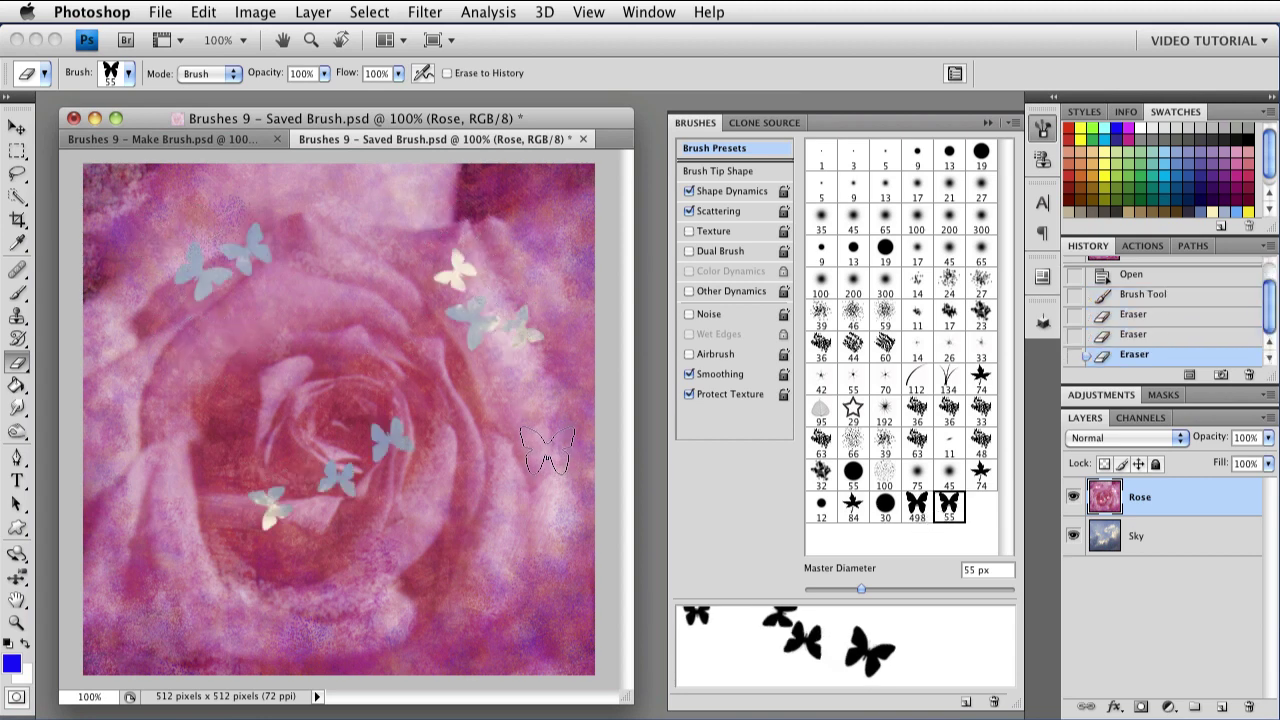
click(455, 580)
click(292, 580)
click(200, 525)
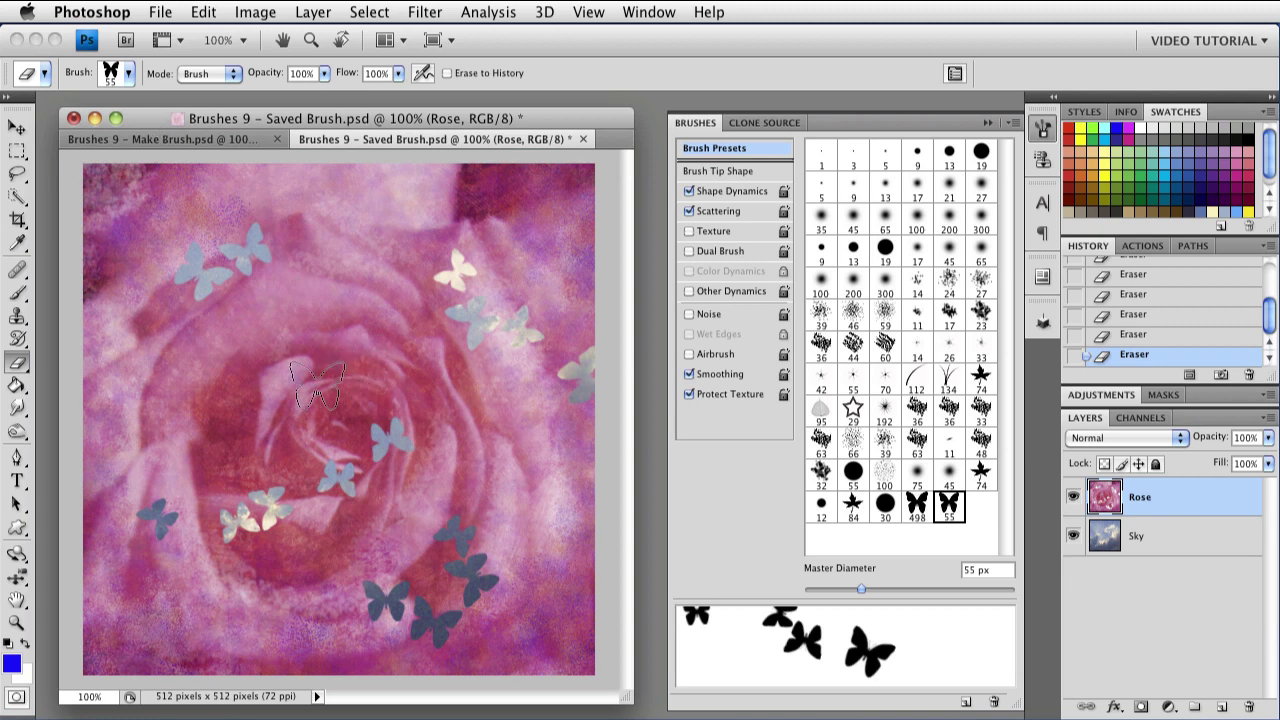
- Load the Brush Butterfly Scatter Hue Blue tool preset with Current Tool Only unchecked
click(44, 73)
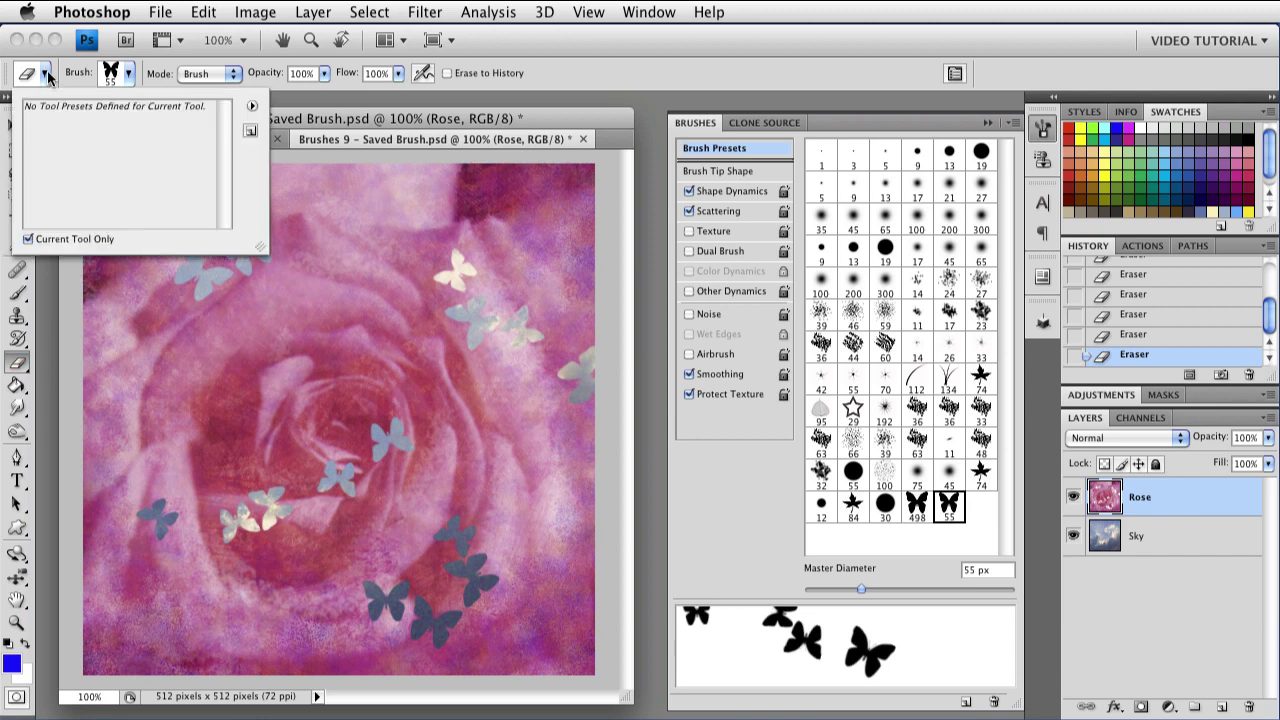
click(29, 240)
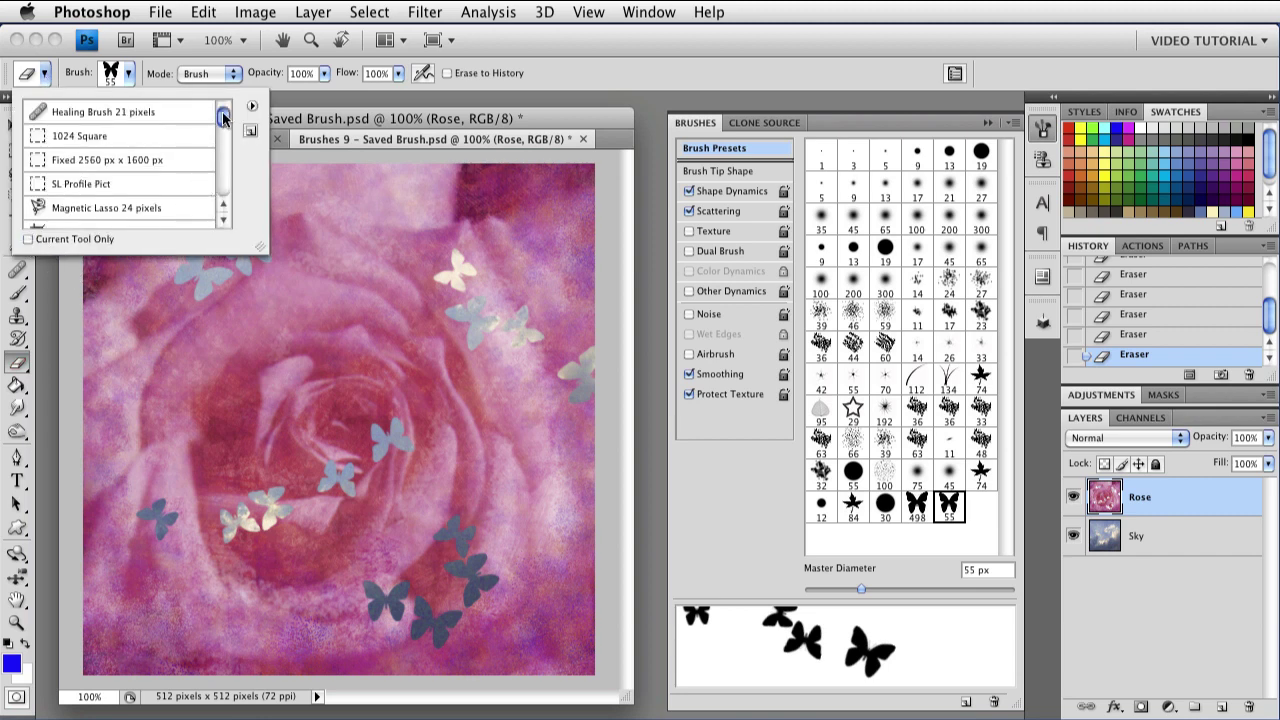
mouse_move(223, 117)
mouse_down()
mouse_move(226, 180)
mouse_move(214, 177)
mouse_up()
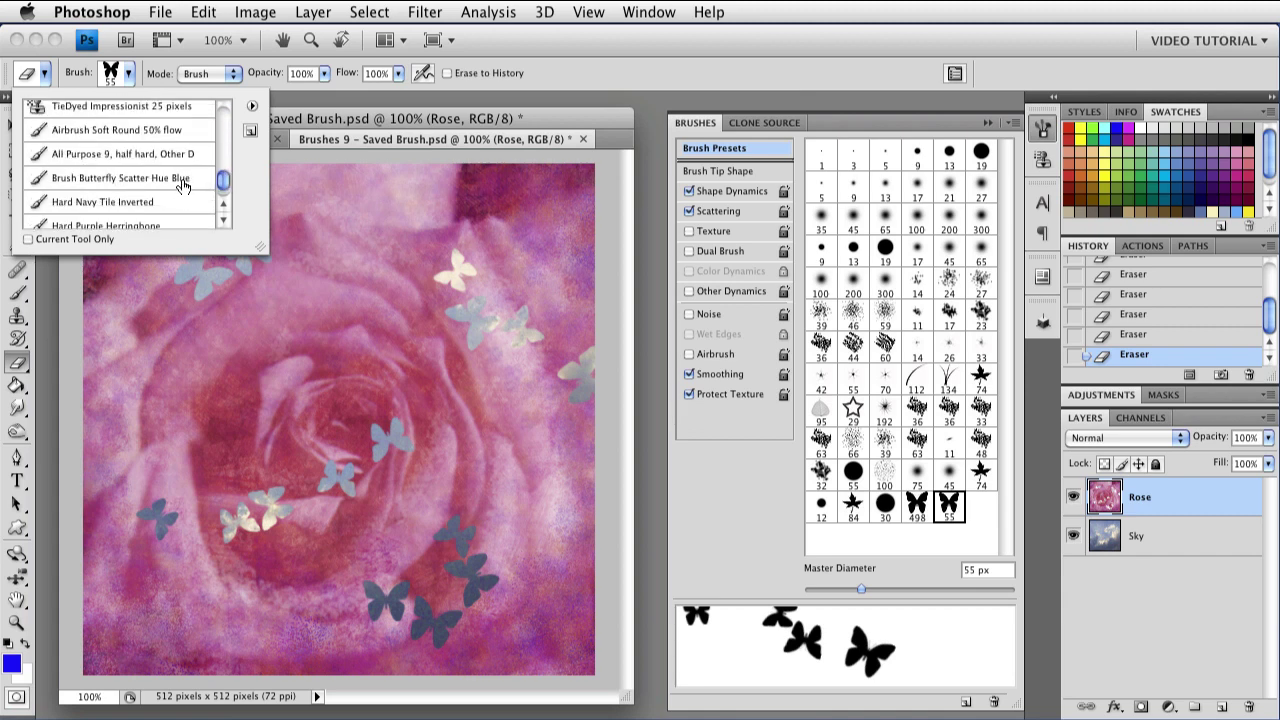
click(186, 181)
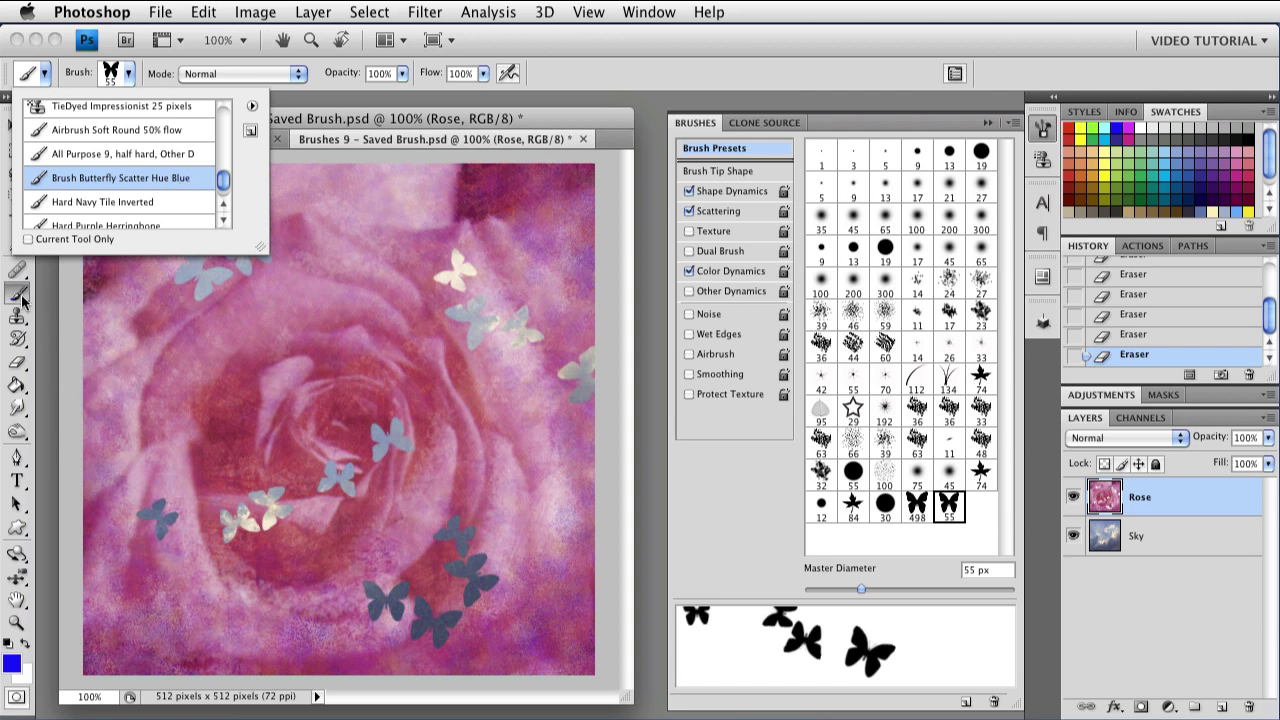
- Paint blue, purple, magenta and green butterflies across the rose with the preset
mouse_move(305, 318)
mouse_down()
mouse_move(335, 390)
mouse_move(425, 415)
mouse_up()
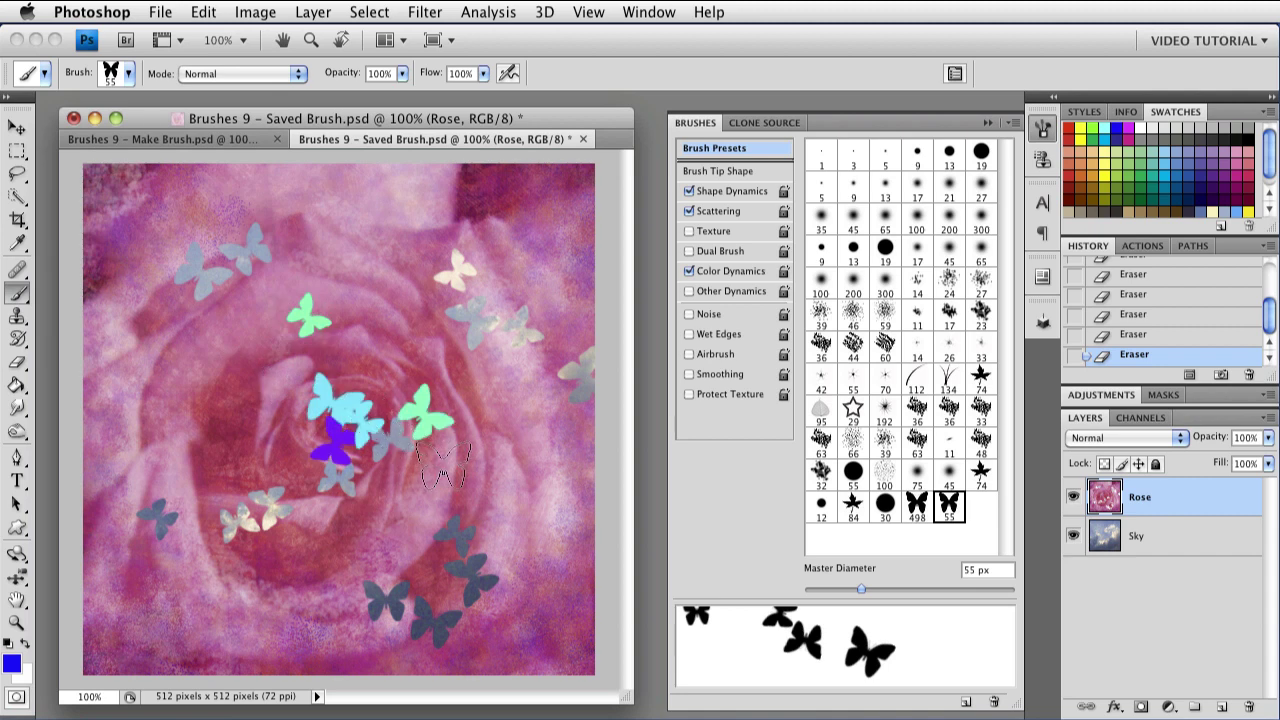
mouse_move(180, 525)
mouse_down()
mouse_move(150, 350)
mouse_move(300, 225)
mouse_up()
drag(435, 270, 455, 325)
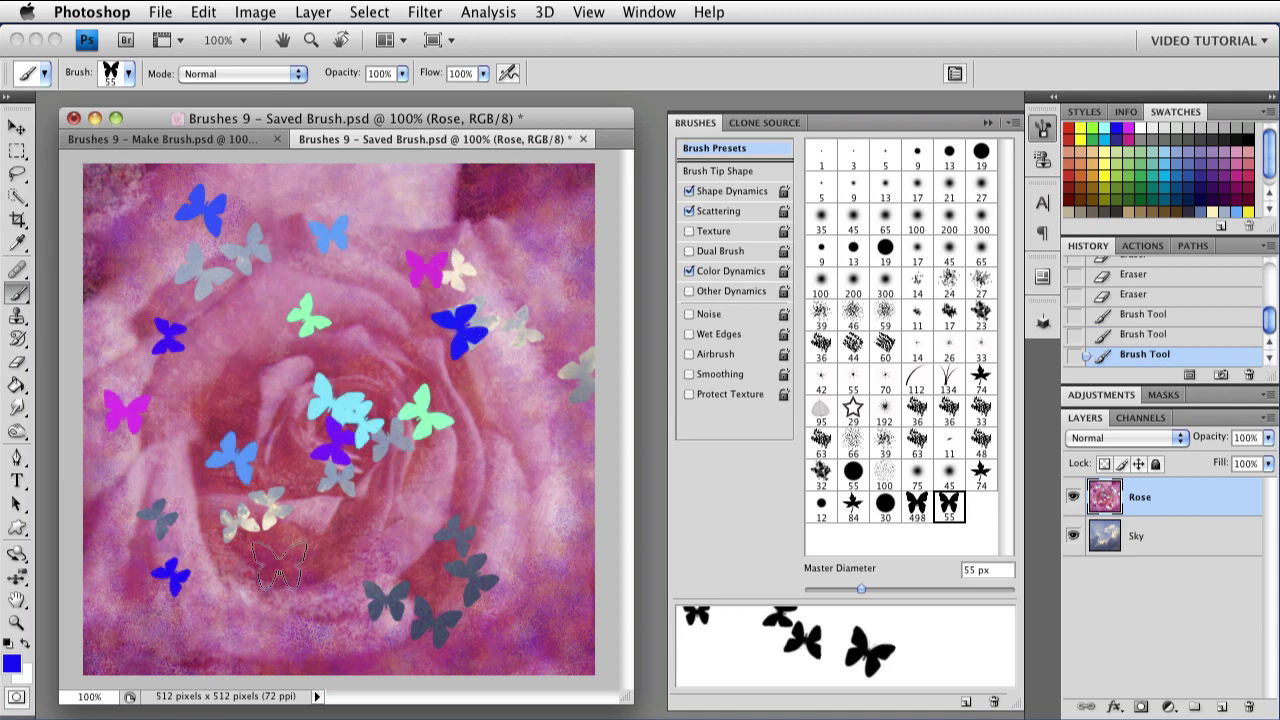
drag(370, 540, 395, 505)
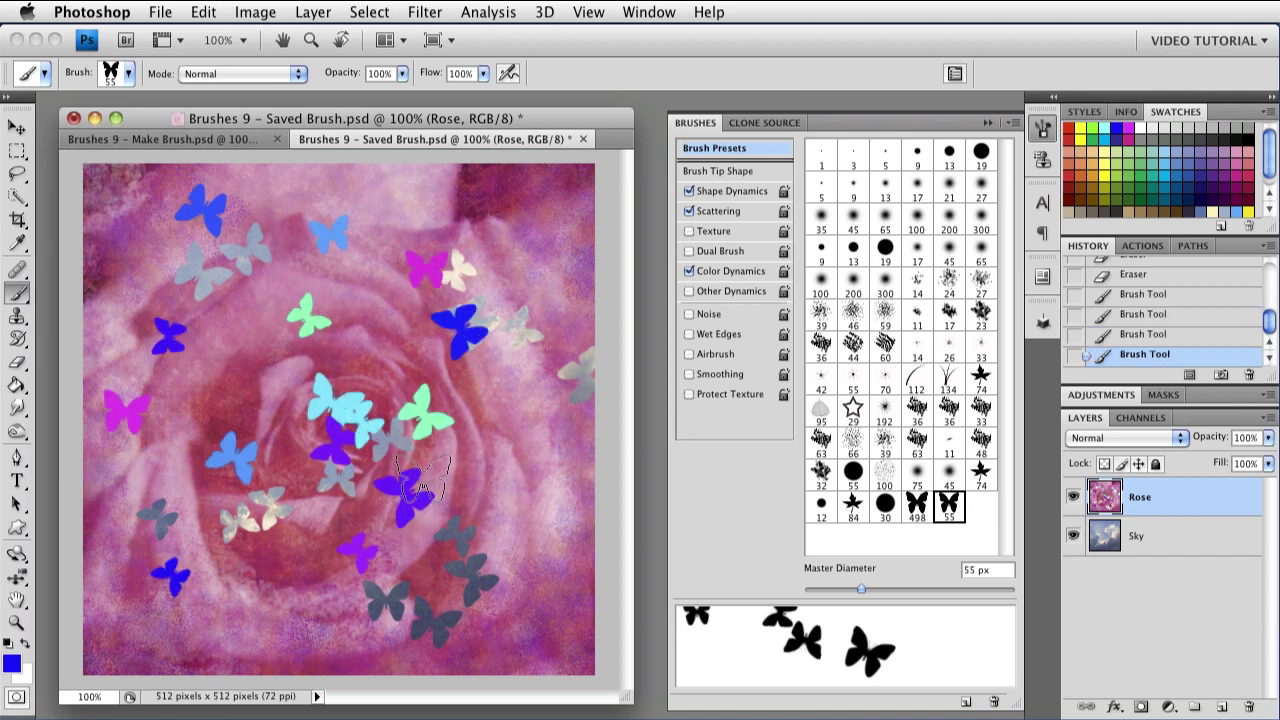
click(190, 139)
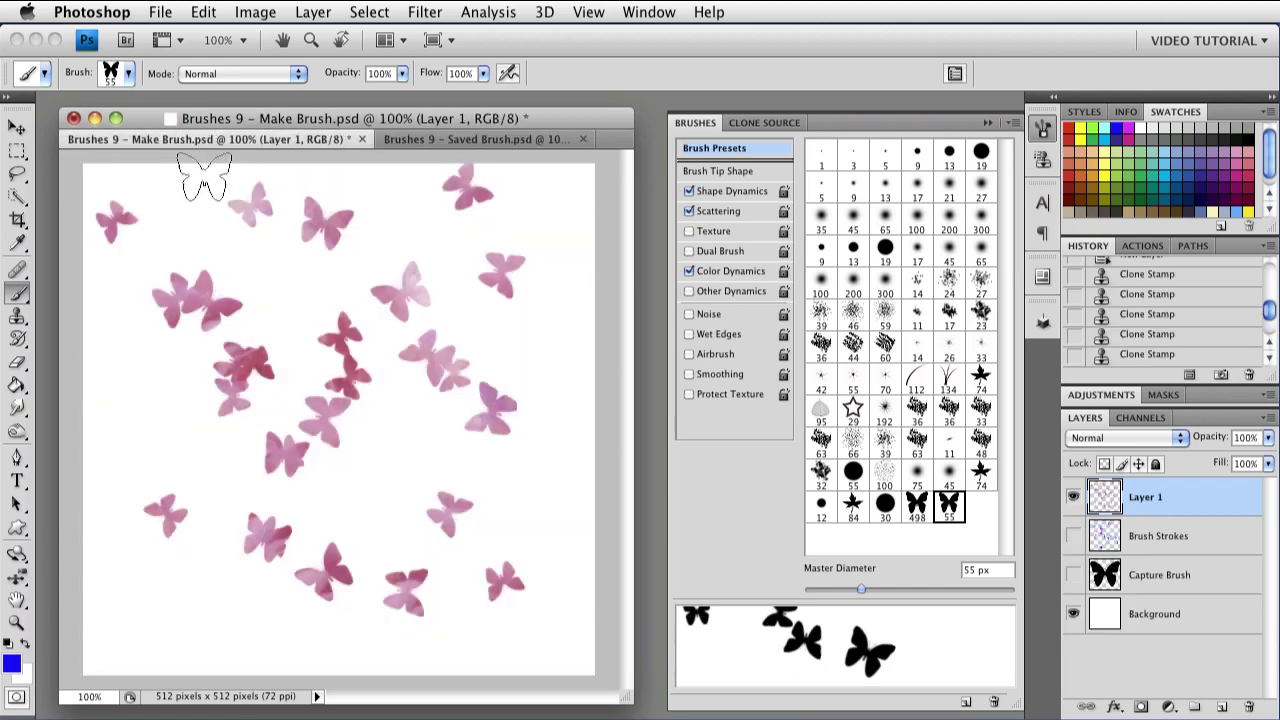
- Hide Layer 1, add Layer 2, and set the brush to Multiply, 47% opacity, 34% flow
click(1073, 497)
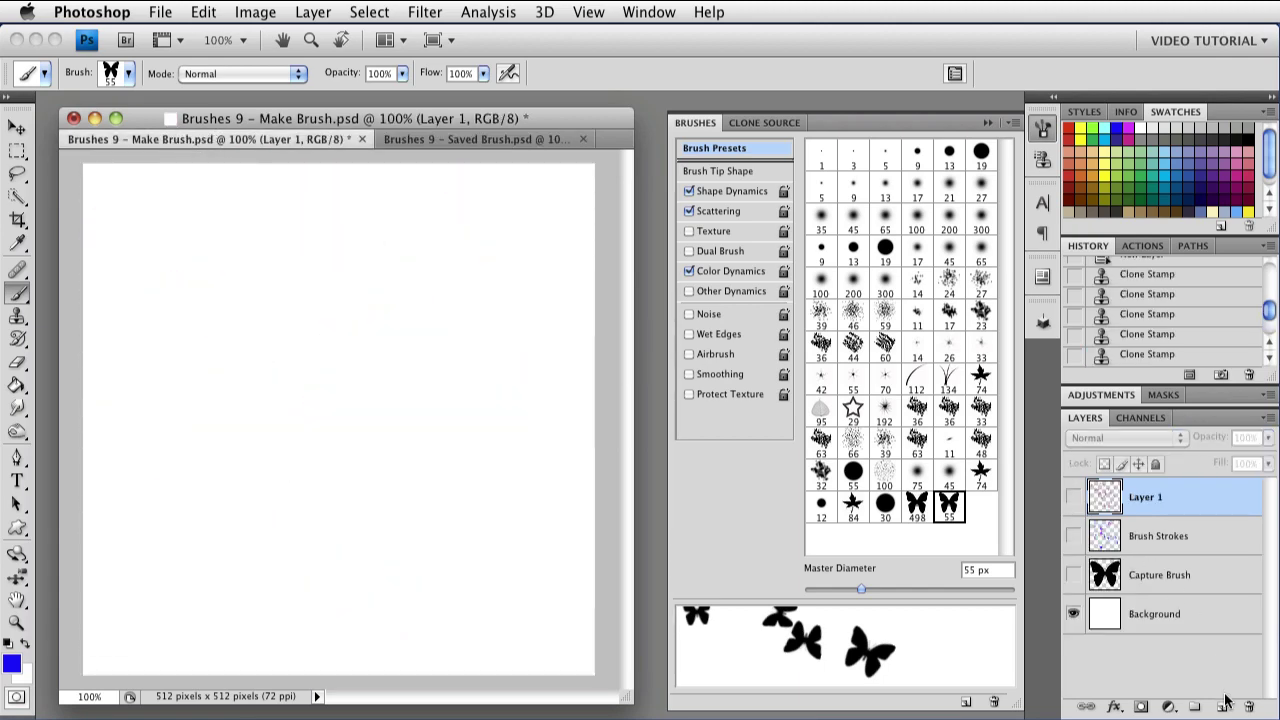
click(1221, 706)
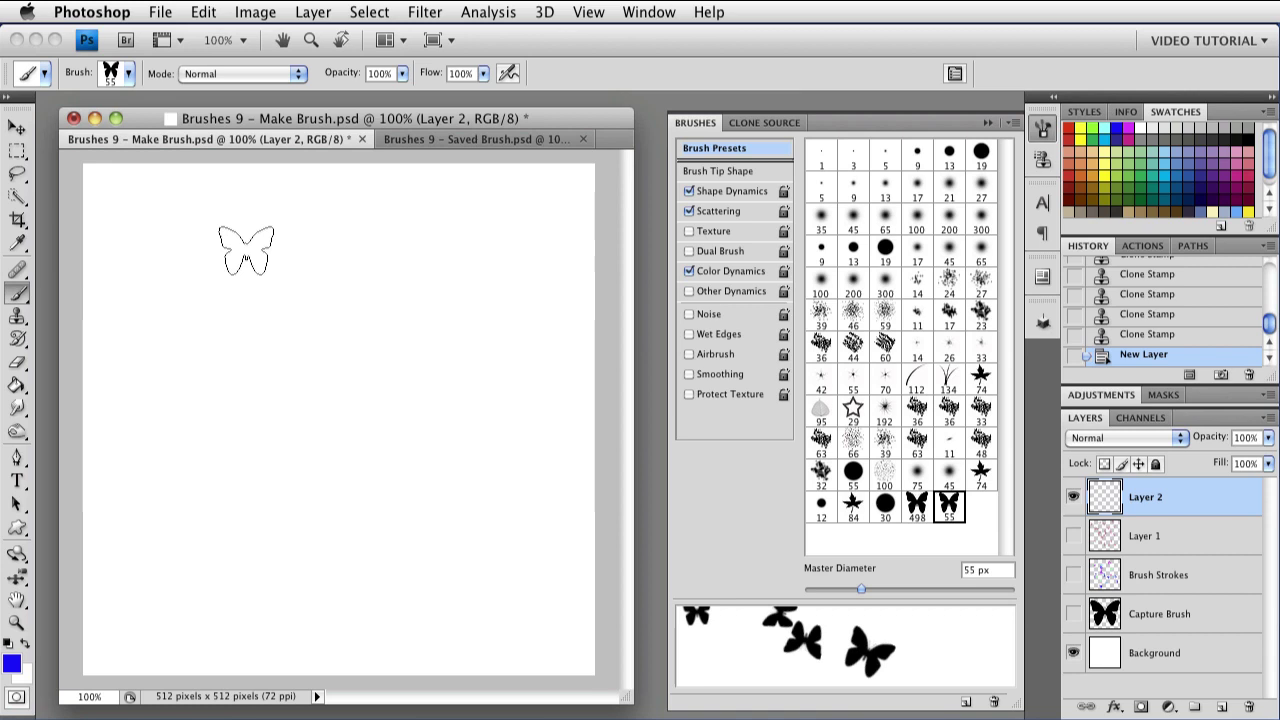
click(272, 75)
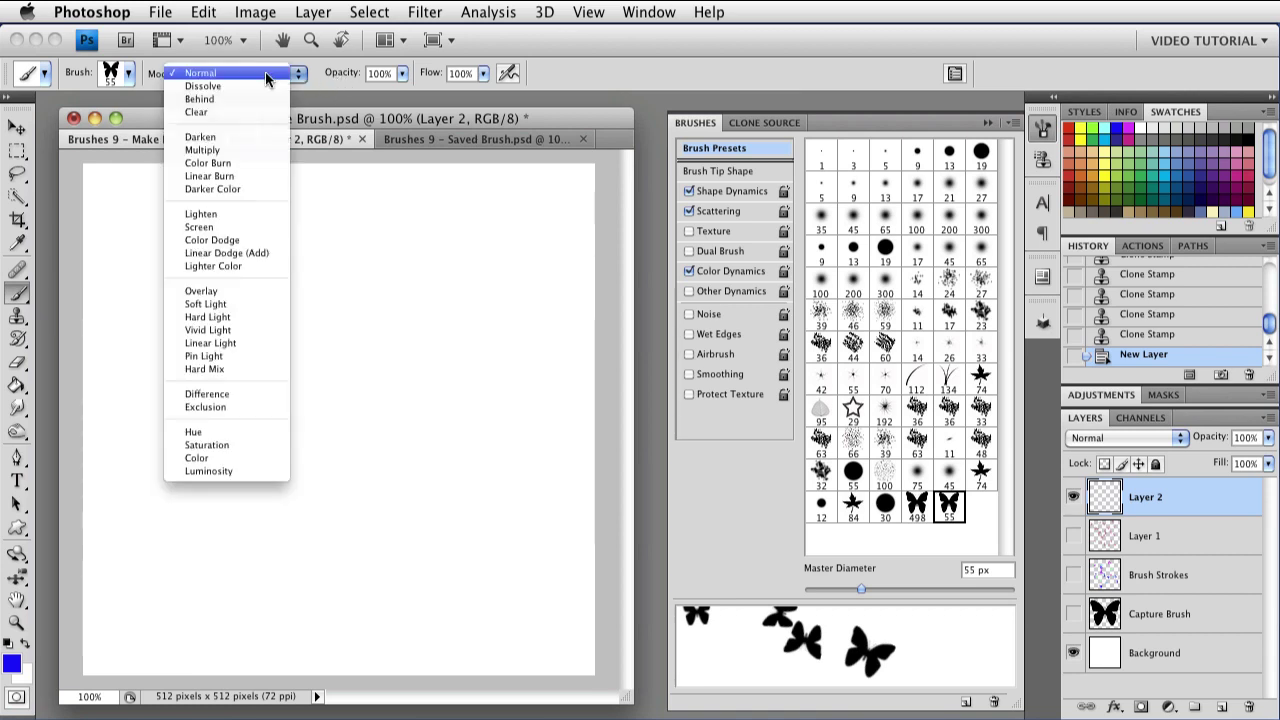
click(271, 150)
drag(356, 77, 295, 78)
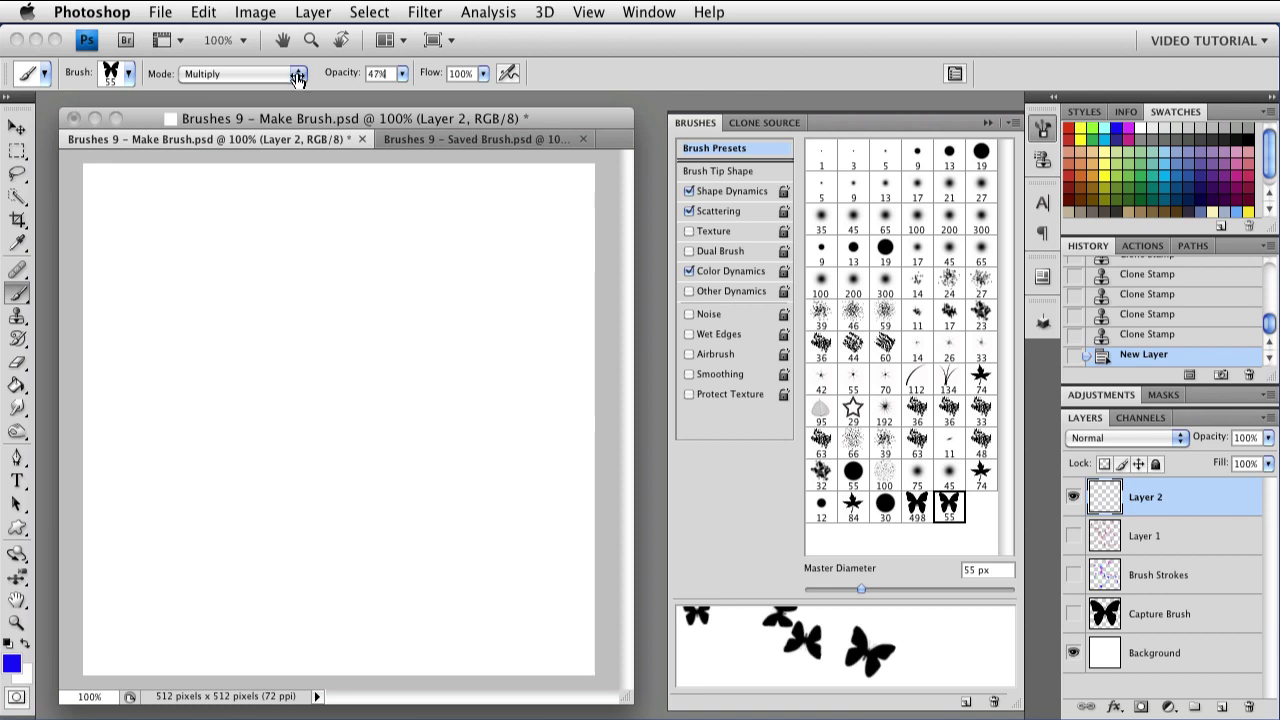
drag(423, 77, 366, 81)
- Paint pale butterflies on Layer 2, then enable Airbrush and spray more across the canvas
mouse_move(150, 228)
mouse_down()
mouse_move(265, 208)
mouse_move(280, 362)
mouse_move(360, 386)
mouse_up()
mouse_move(410, 290)
mouse_down()
mouse_move(403, 280)
mouse_move(314, 471)
mouse_move(391, 323)
mouse_up()
click(357, 345)
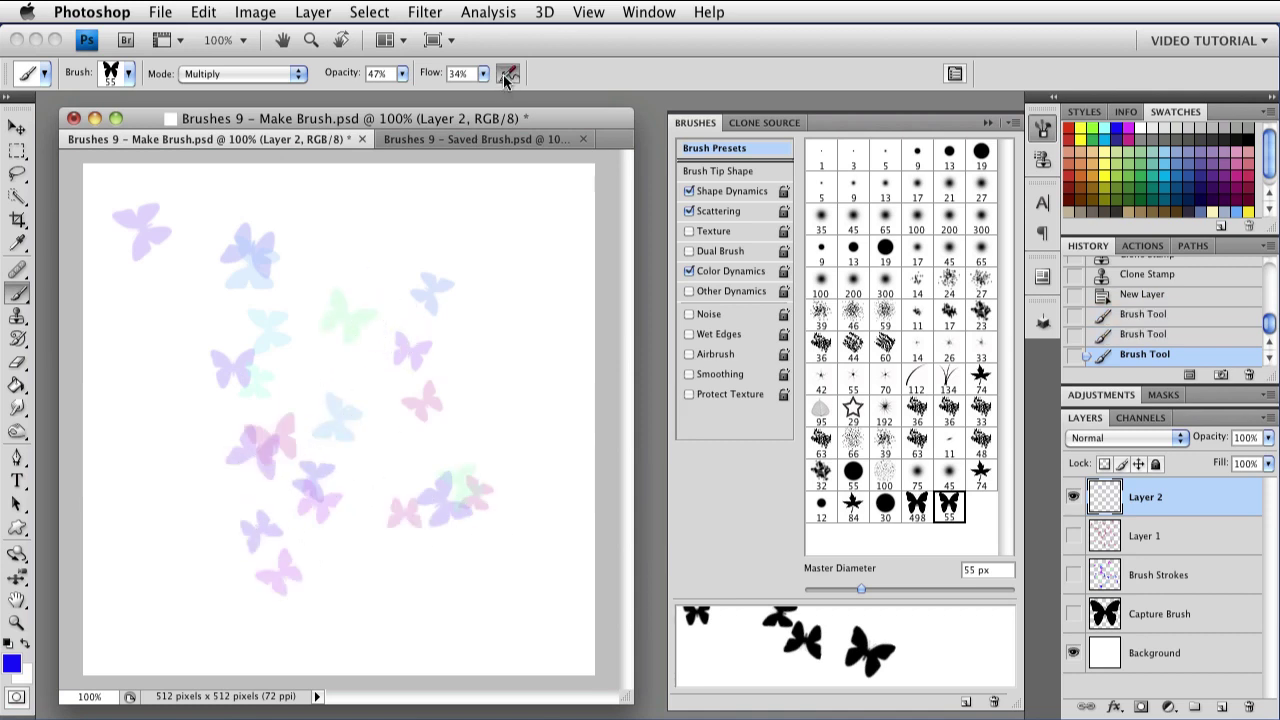
click(508, 73)
mouse_move(375, 372)
mouse_down()
mouse_move(333, 391)
mouse_move(350, 420)
mouse_up()
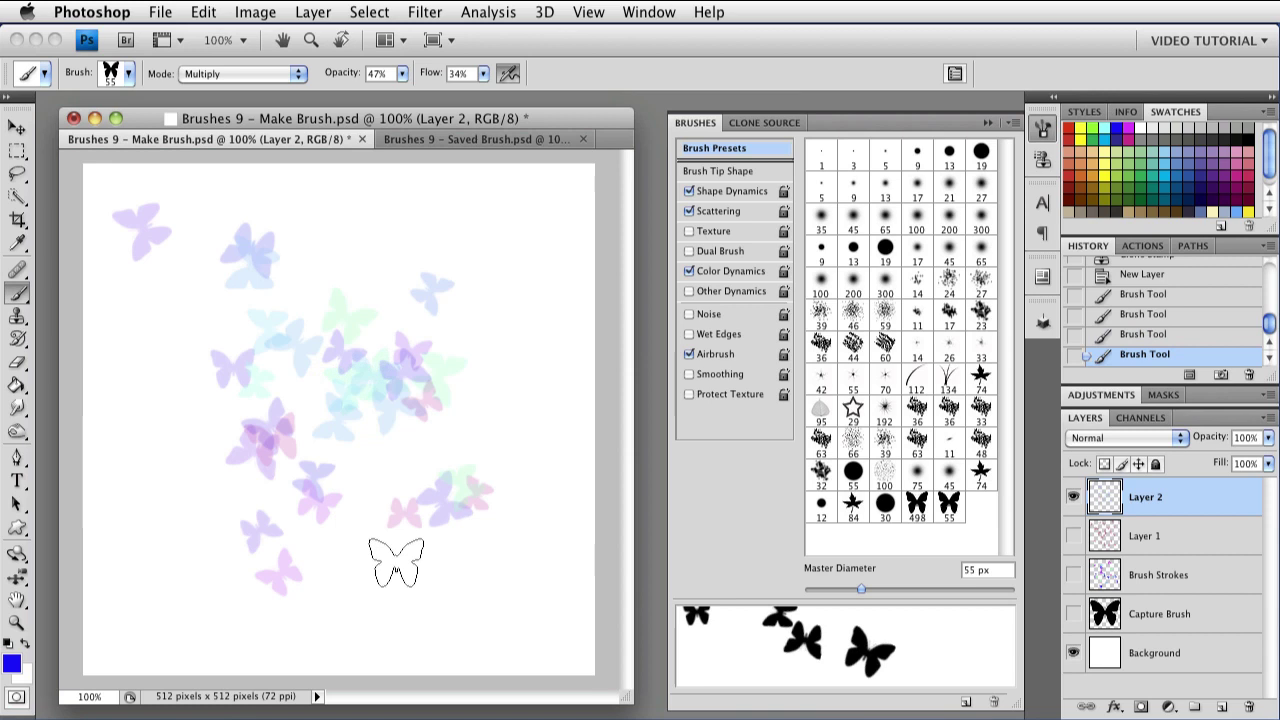
mouse_move(396, 562)
mouse_down()
mouse_move(423, 520)
mouse_move(440, 545)
mouse_up()
mouse_move(251, 543)
mouse_down()
mouse_move(184, 528)
mouse_move(172, 458)
mouse_move(352, 312)
mouse_move(335, 277)
mouse_move(386, 237)
mouse_up()
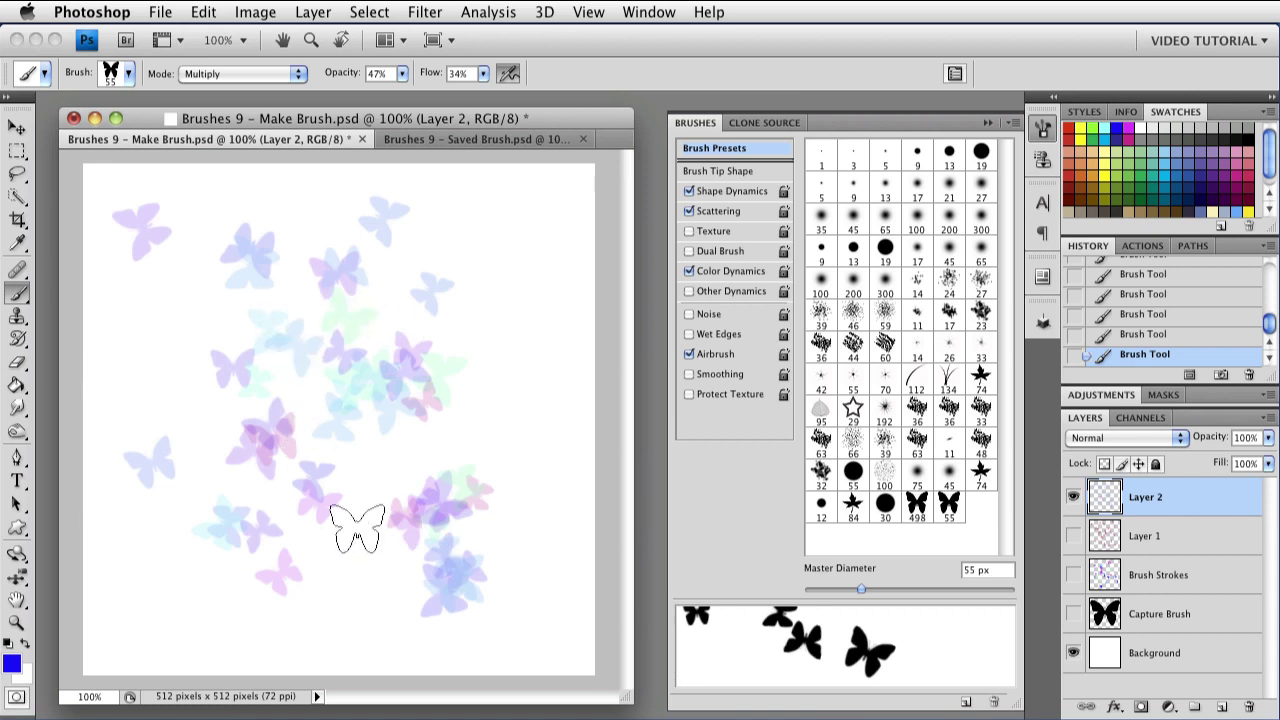
- Reload the Brush Butterfly Scatter Hue Blue preset and paint vivid multicoloured butterflies over the pale ones
click(44, 74)
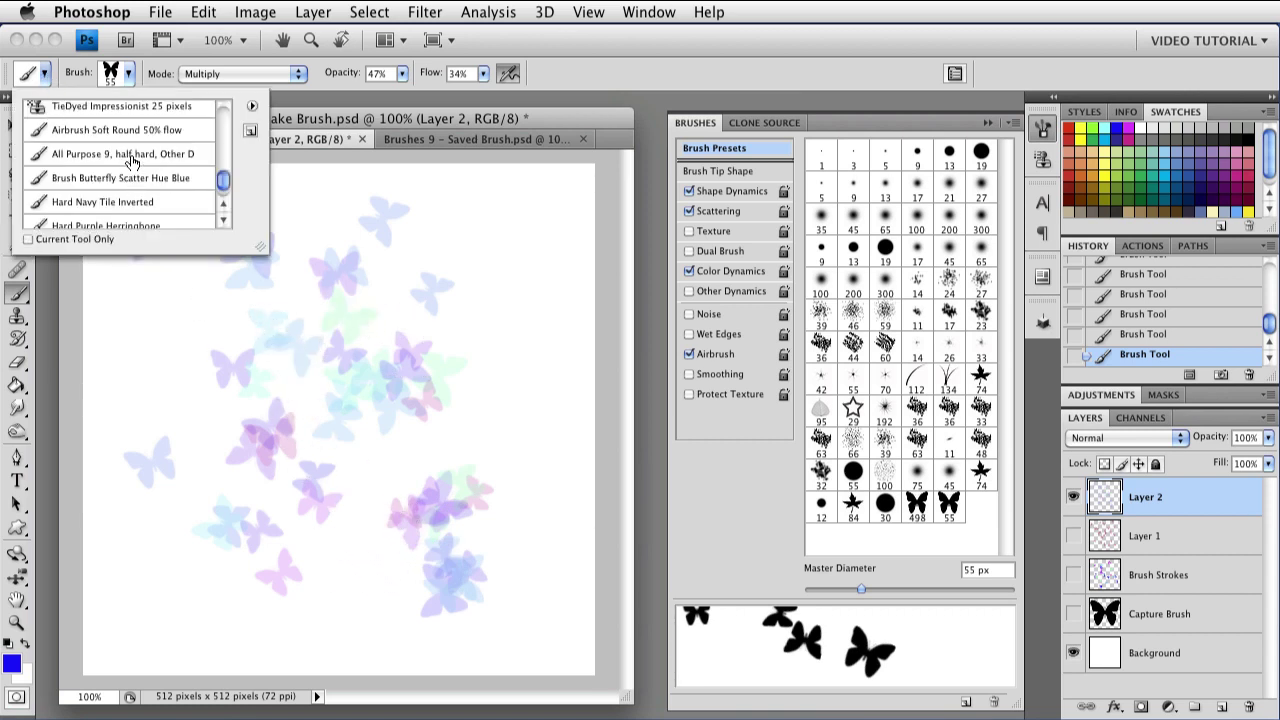
click(138, 180)
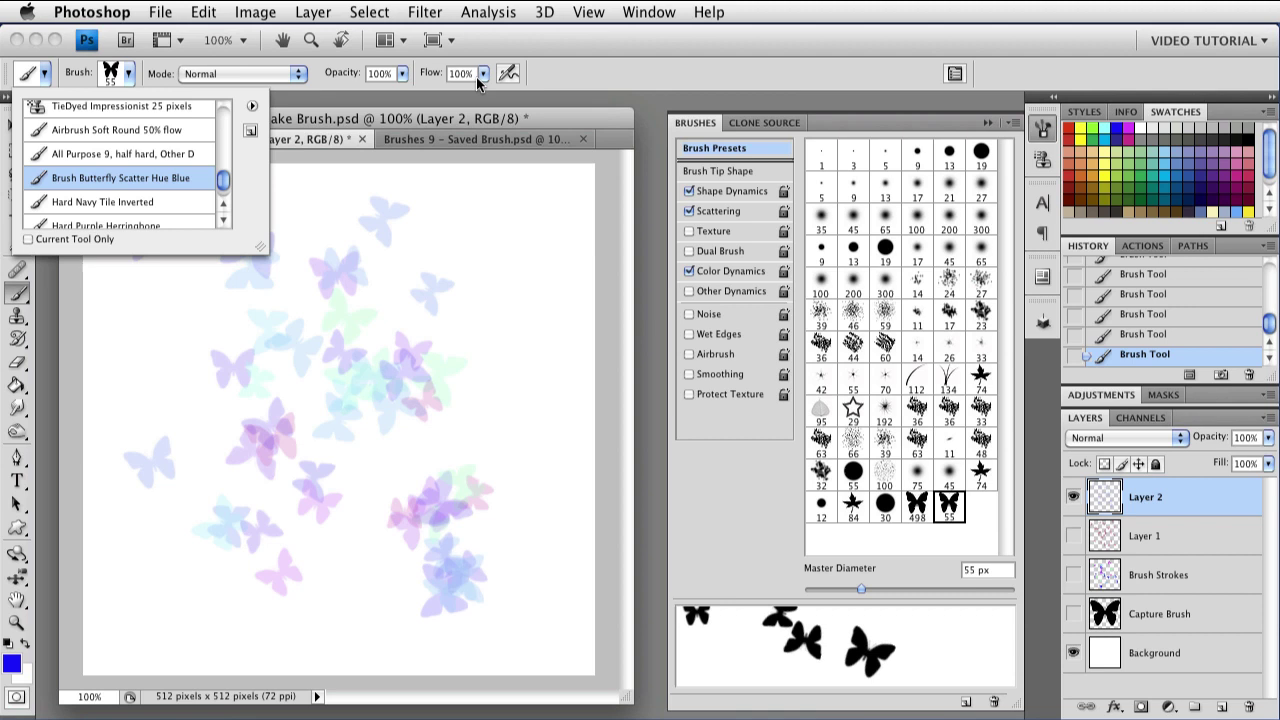
mouse_move(430, 222)
mouse_down()
mouse_move(479, 333)
mouse_move(382, 425)
mouse_move(252, 512)
mouse_up()
mouse_move(312, 285)
mouse_down()
mouse_move(186, 327)
mouse_move(203, 442)
mouse_move(244, 562)
mouse_move(208, 517)
mouse_move(357, 563)
mouse_move(453, 550)
mouse_move(496, 648)
mouse_move(503, 486)
mouse_up()
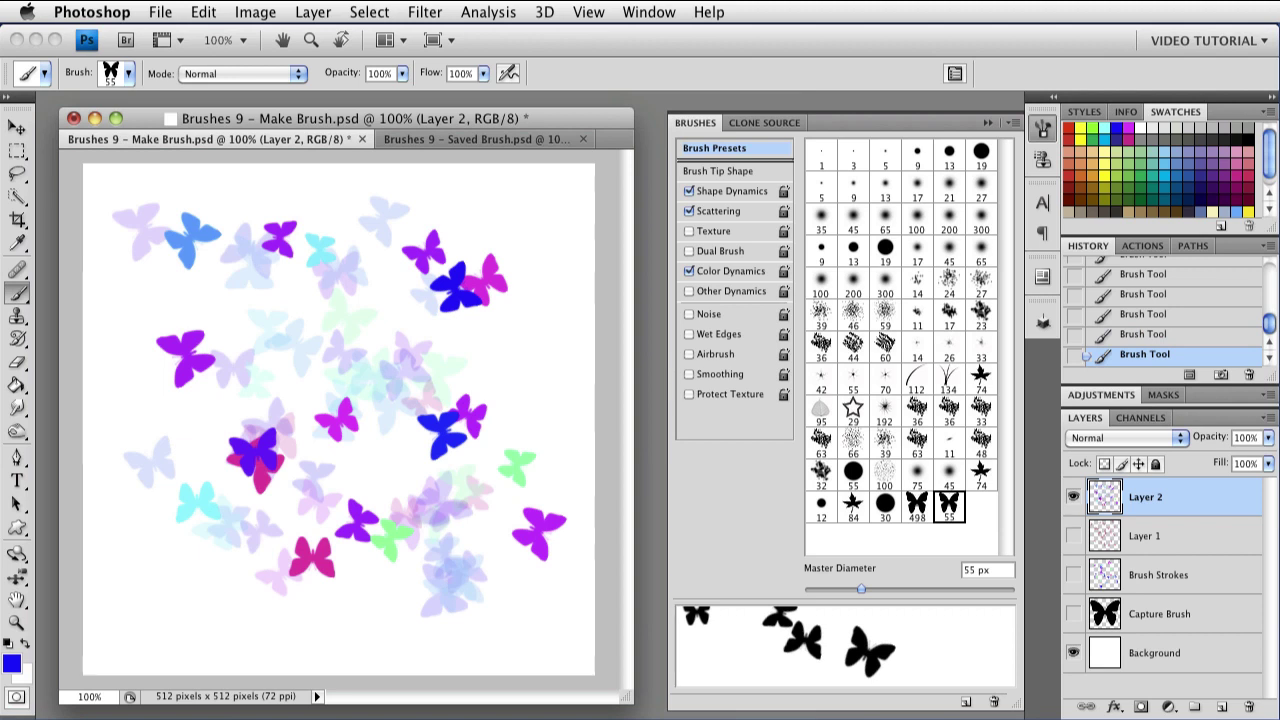